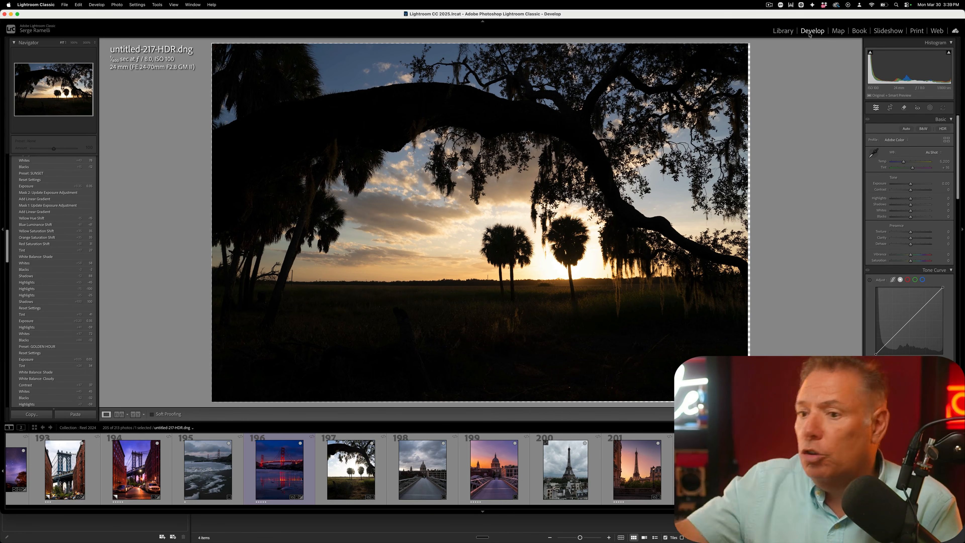
Step: Apply the AI BLUE HOUR preset to the Blue Hour Paris-1.DNG photo and look over its Light settings
{"action": "left_click_drag", "start_coordinate": [8, 262], "coordinate": [11, 162]}
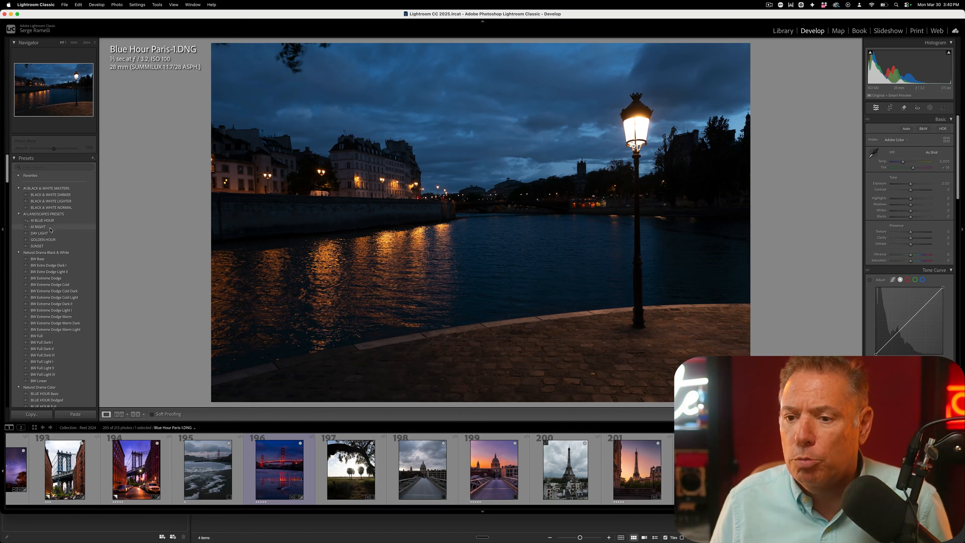
{"action": "left_click", "coordinate": [68, 220]}
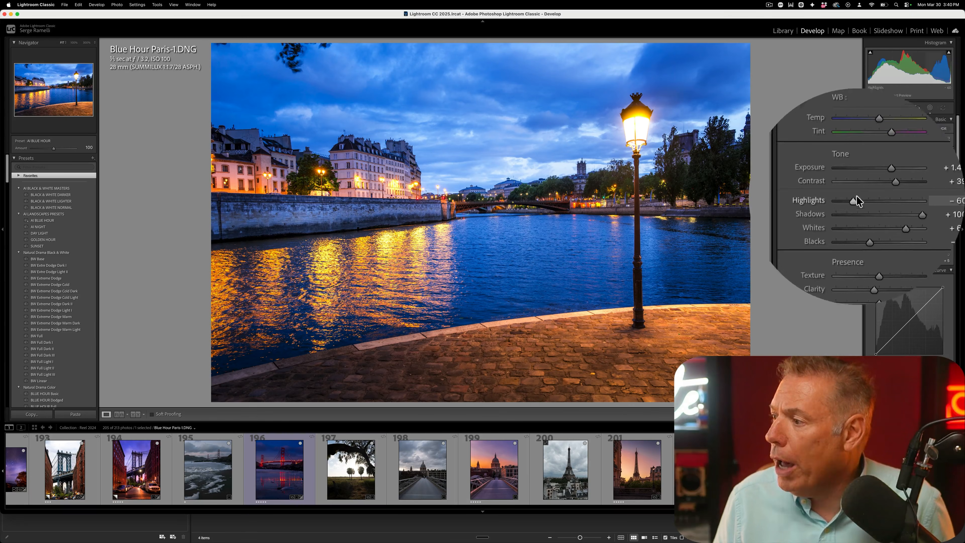
{"action": "left_click", "coordinate": [857, 189]}
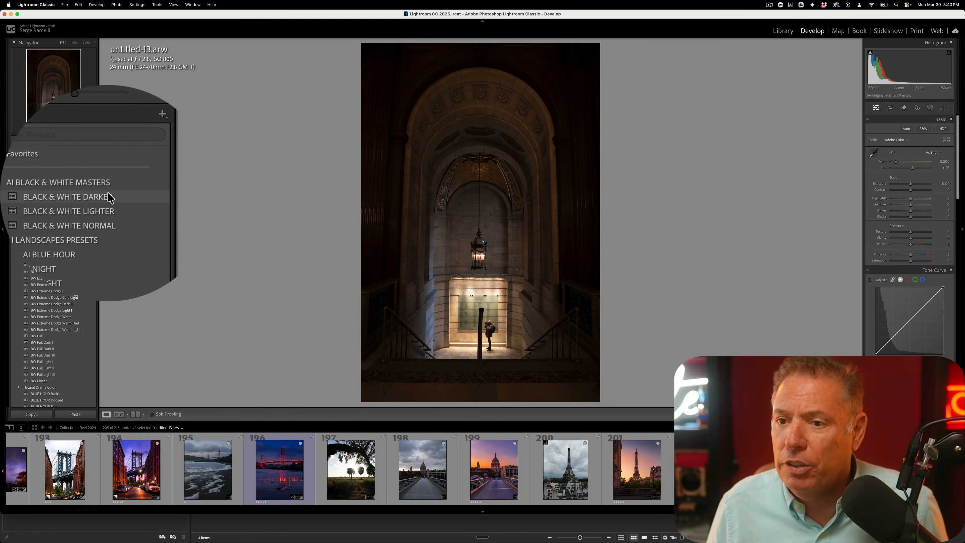
Step: Apply the BLACK & WHITE LIGHTER preset to the untitled-13.arw photo of the arched hall
{"action": "left_click", "coordinate": [70, 201]}
{"action": "left_click", "coordinate": [72, 201]}
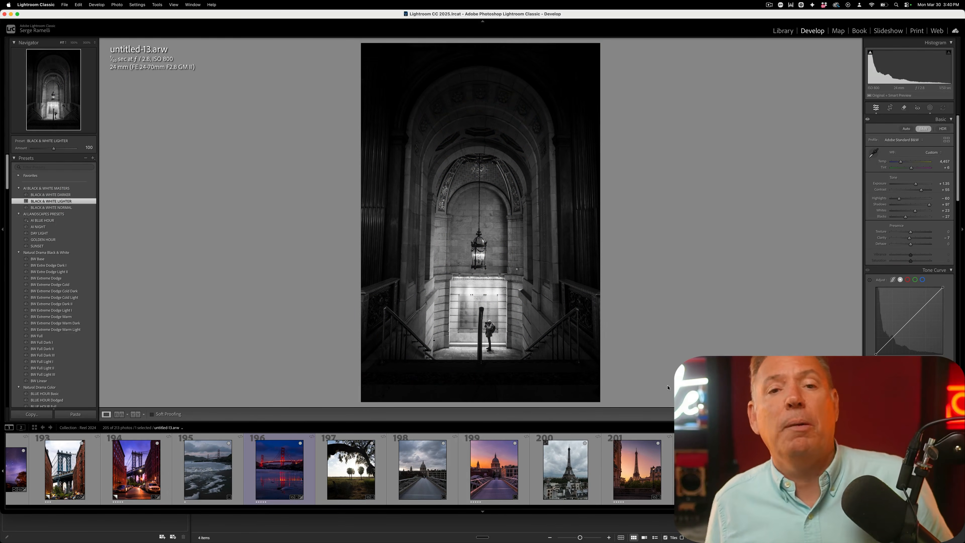
Step: Switch to Photoshop, browse in Bridge, and open the Lightroom vs Photoshop folder on the Desktop
{"action": "key", "text": "super+Tab"}
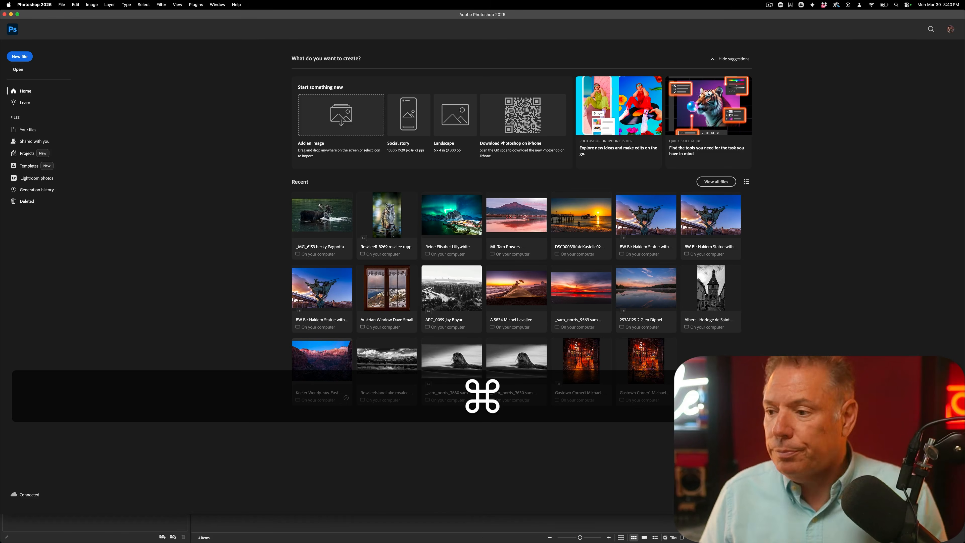
{"action": "left_click", "coordinate": [62, 5]}
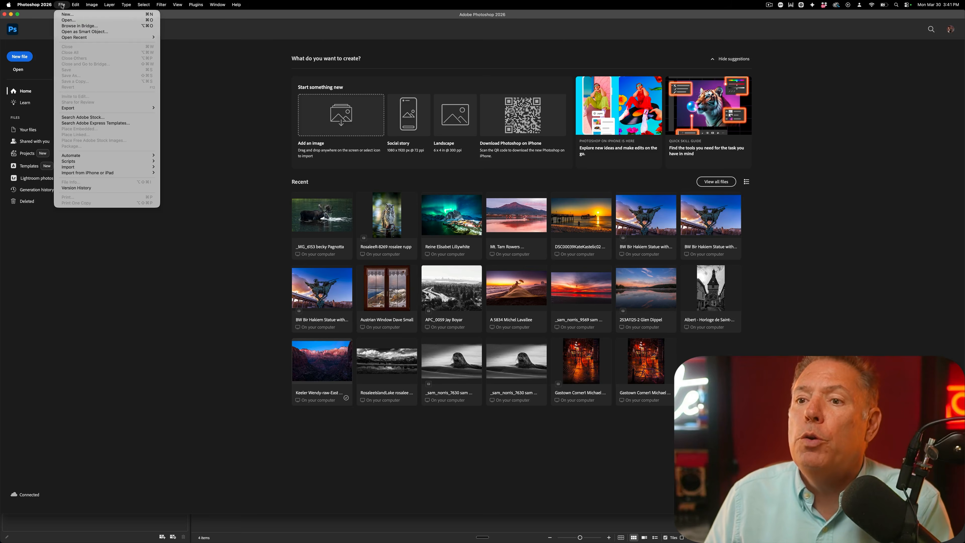
{"action": "left_click", "coordinate": [68, 26]}
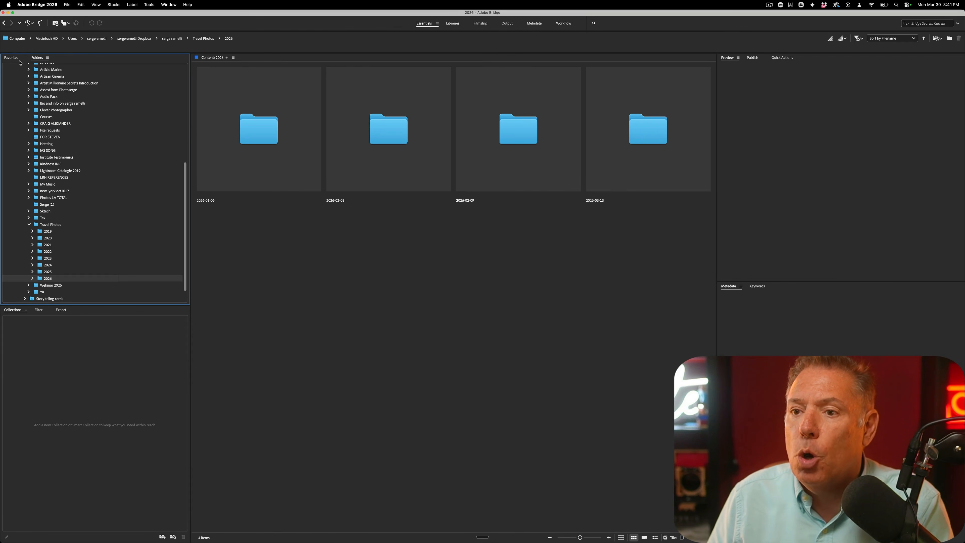
{"action": "left_click", "coordinate": [11, 58]}
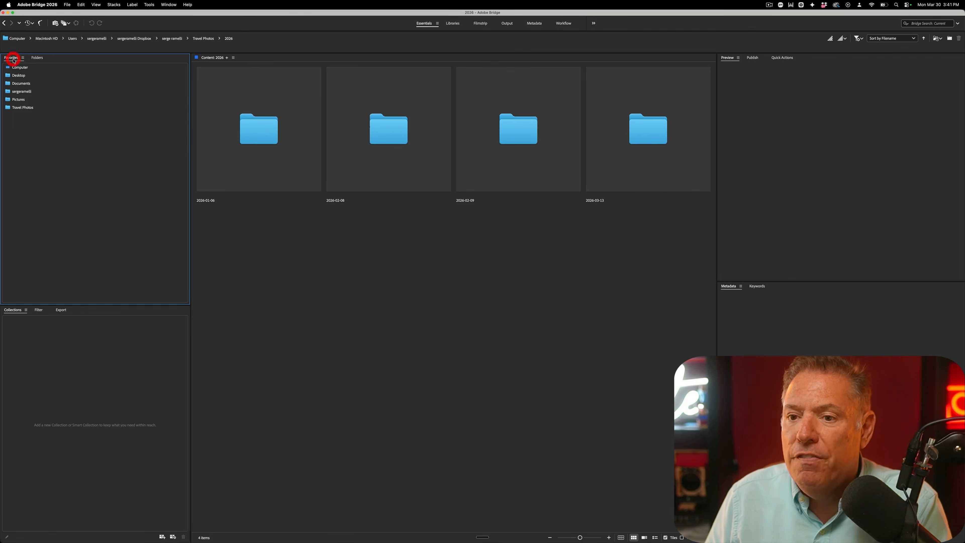
{"action": "left_click", "coordinate": [21, 77]}
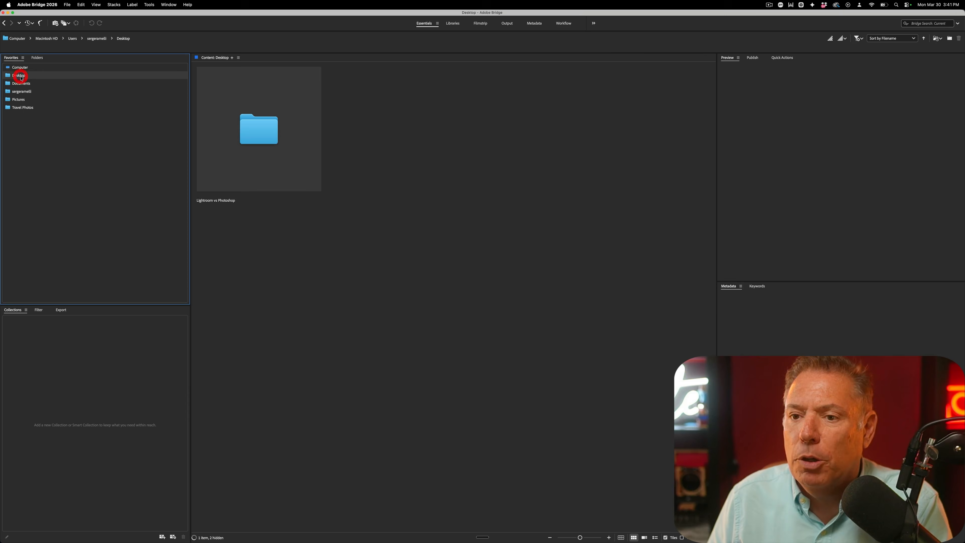
{"action": "double_click", "coordinate": [317, 167]}
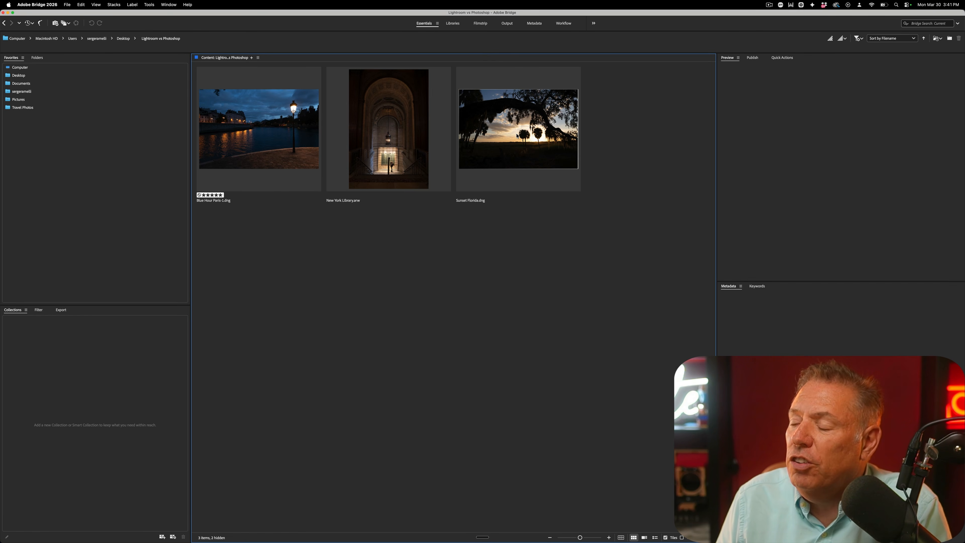
Step: Open Sunset Florida.dng in Camera Raw and apply the SUNSET preset from AI LANDSCAPES PRESETS
{"action": "double_click", "coordinate": [509, 128]}
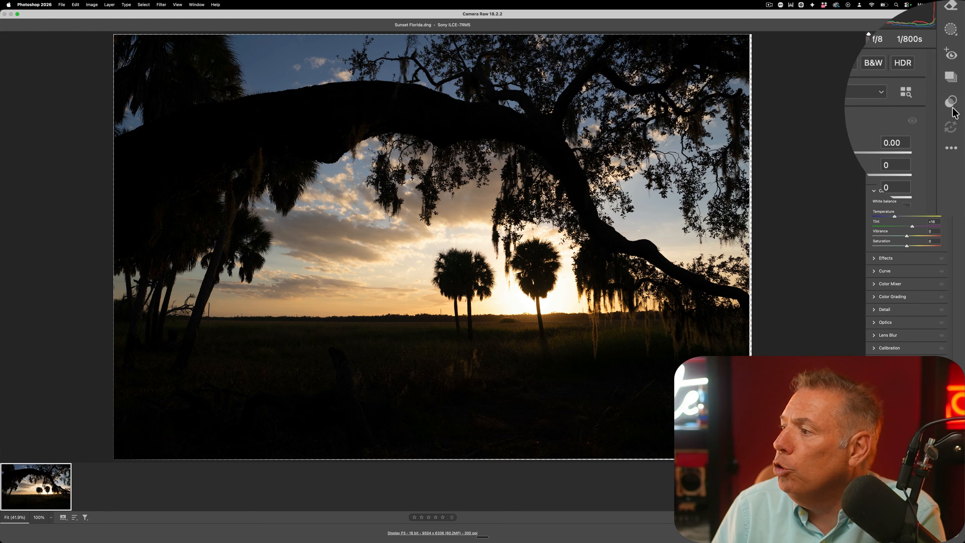
{"action": "left_click", "coordinate": [959, 102]}
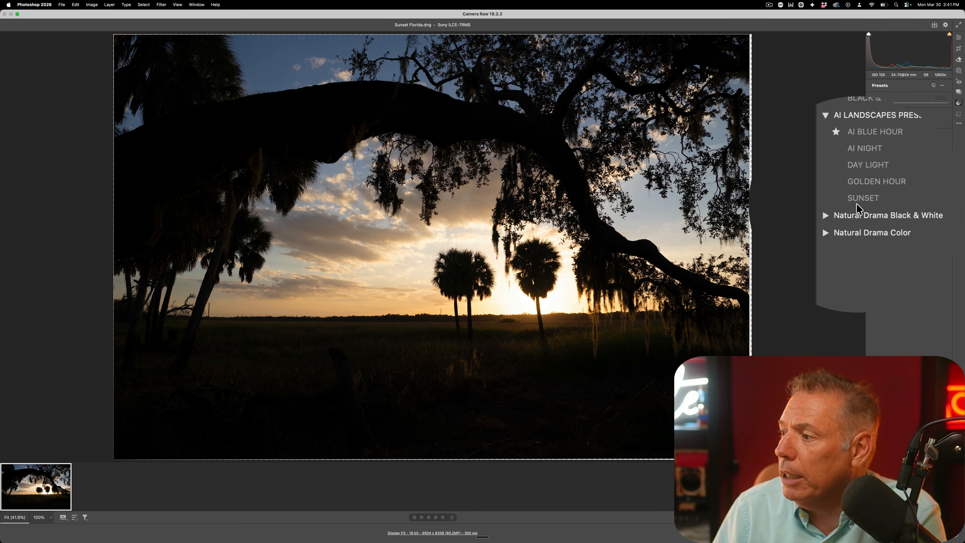
{"action": "left_click", "coordinate": [851, 205]}
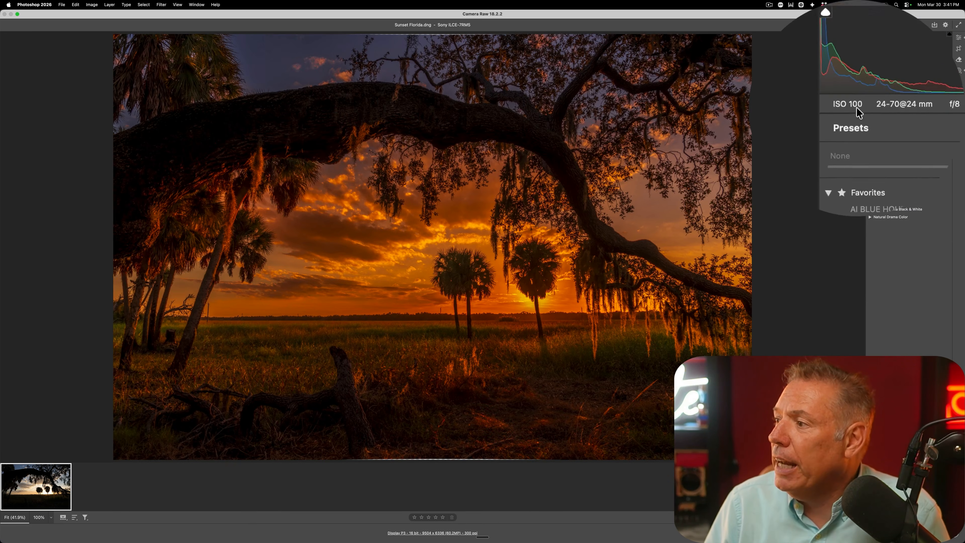
Step: Set the sunset photo's highlights to -54, whites to +49, blacks to -14 and temperature to 7250, and save the edits without opening the image
{"action": "left_click", "coordinate": [959, 37]}
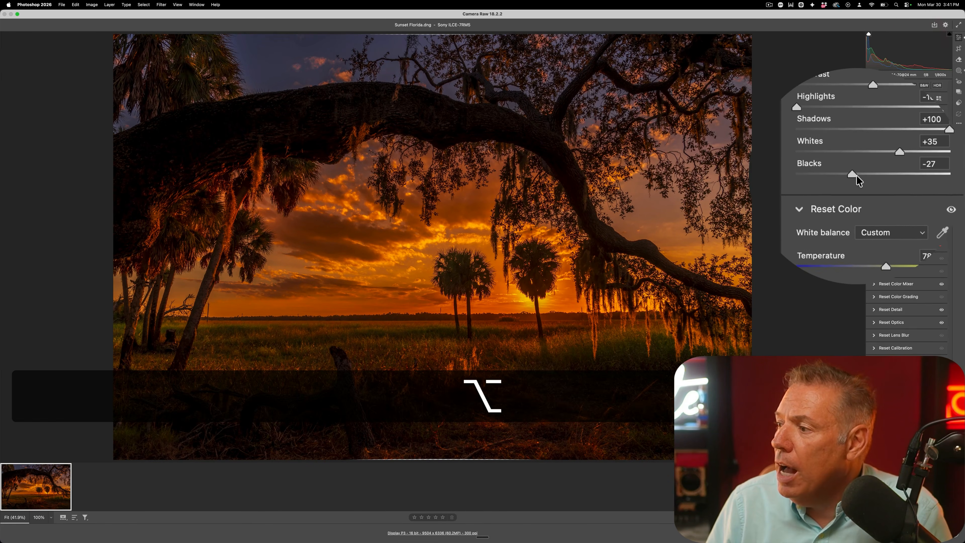
{"action": "left_click_drag", "start_coordinate": [851, 176], "coordinate": [879, 163]}
{"action": "left_click", "coordinate": [856, 145]}
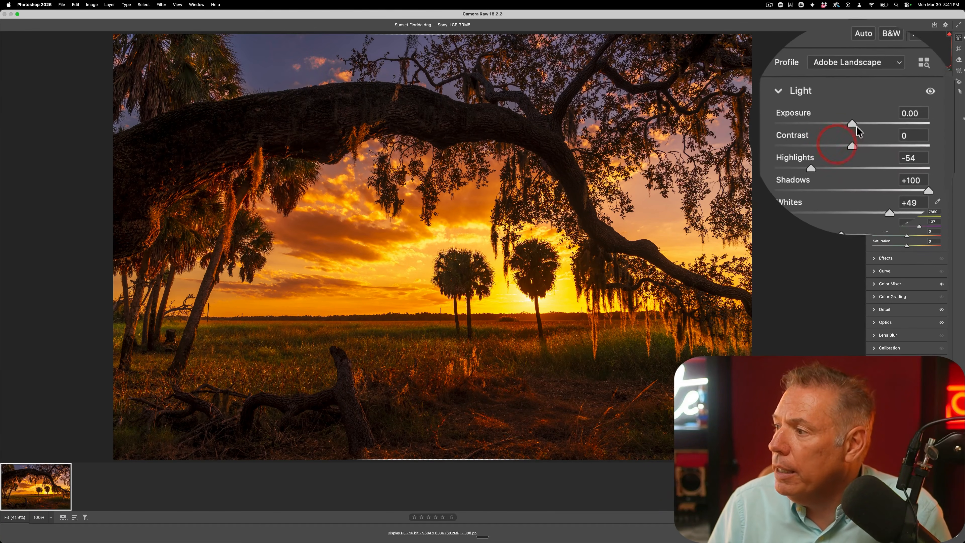
{"action": "left_click_drag", "start_coordinate": [859, 219], "coordinate": [855, 217]}
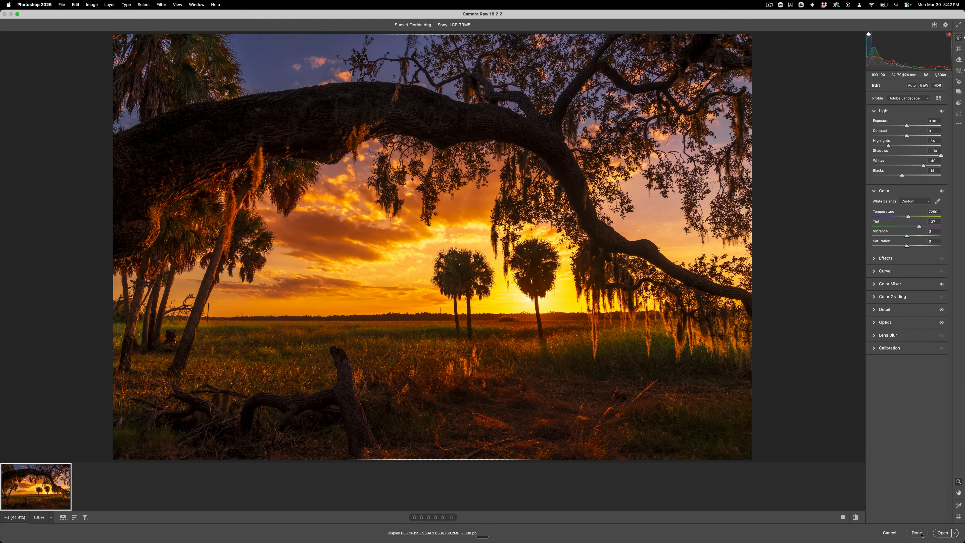
{"action": "left_click", "coordinate": [917, 533]}
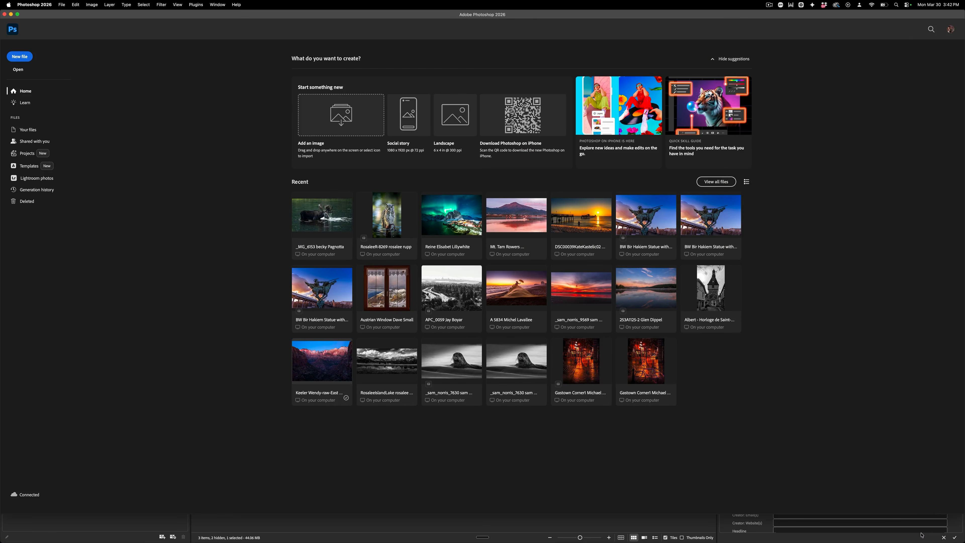
Step: Switch to Bridge, open Blue Hour Paris-1.dng in Camera Raw, and apply the AI BLUE HOUR preset
{"action": "key", "text": "super+Tab"}
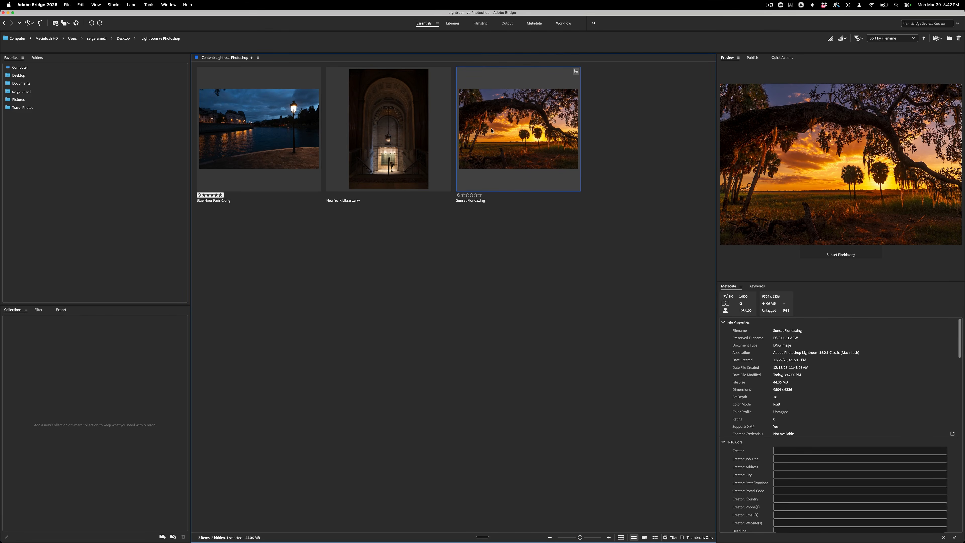
{"action": "double_click", "coordinate": [272, 122]}
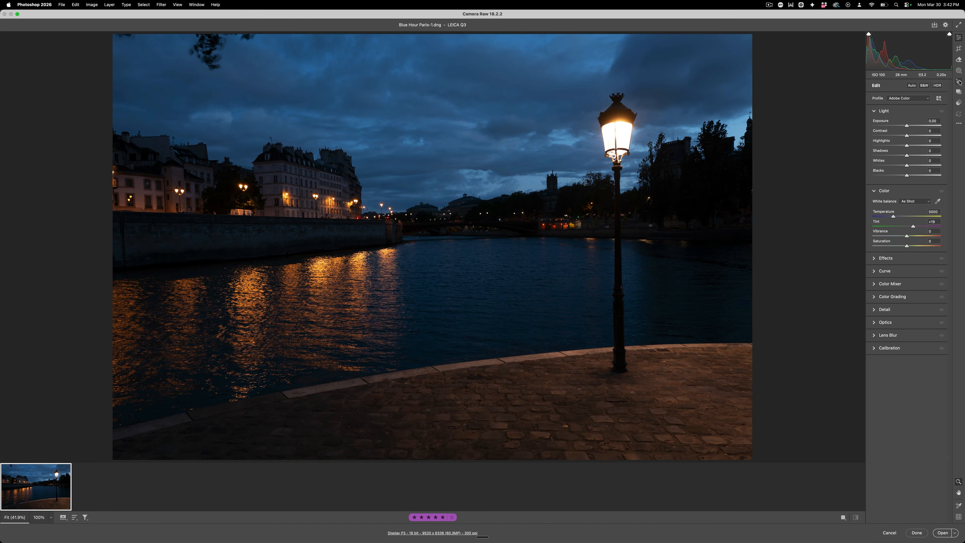
{"action": "left_click", "coordinate": [958, 103]}
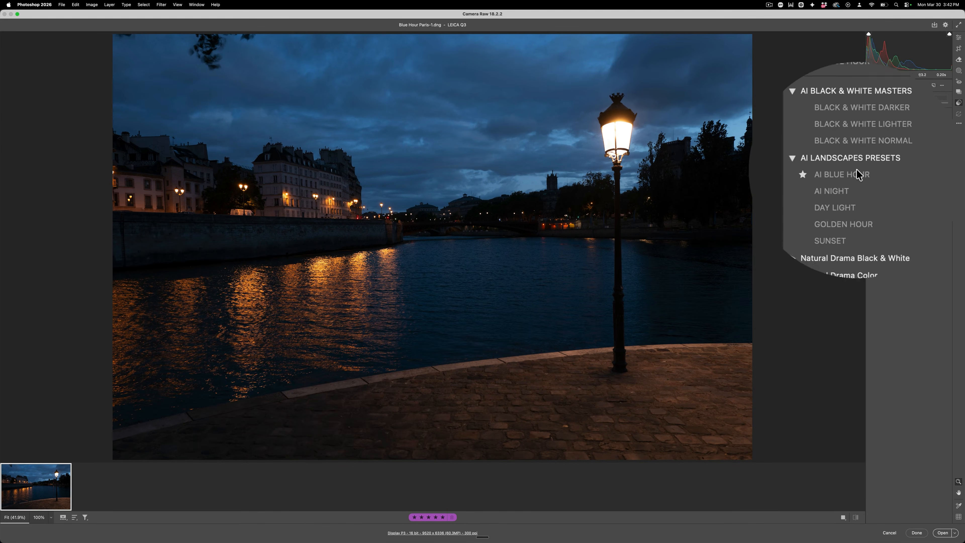
{"action": "left_click", "coordinate": [857, 175]}
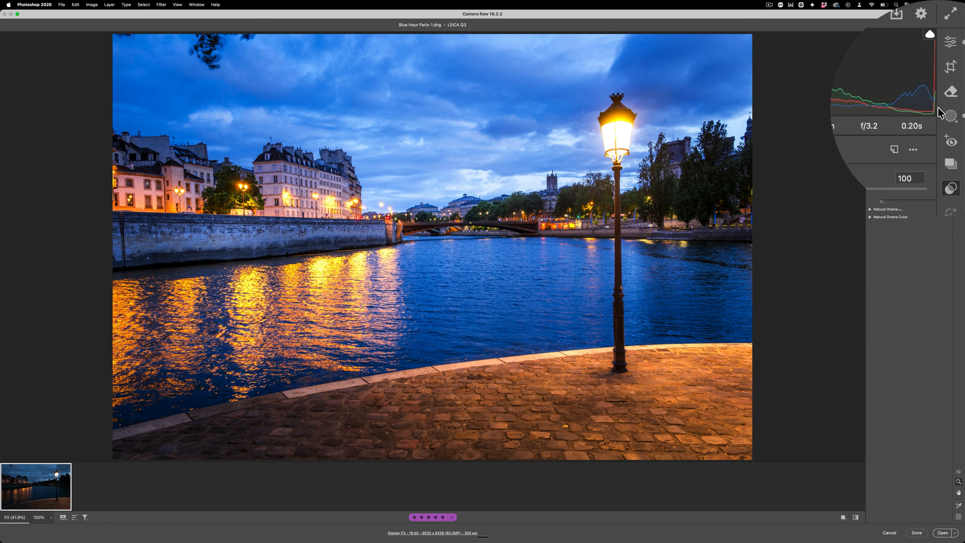
Step: Lower the Paris photo's exposure to +0.65 and open the image in Photoshop
{"action": "left_click", "coordinate": [951, 87]}
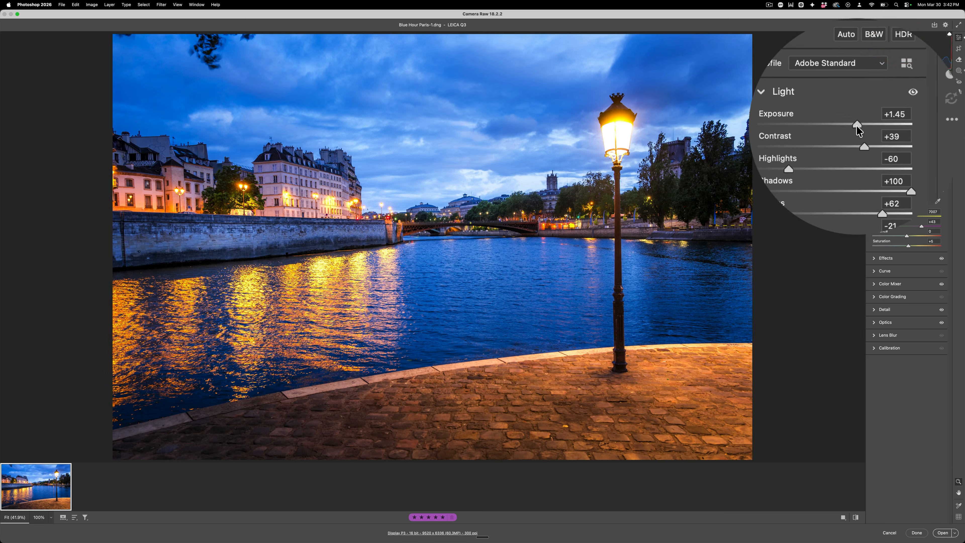
{"action": "left_click_drag", "start_coordinate": [860, 126], "coordinate": [851, 130]}
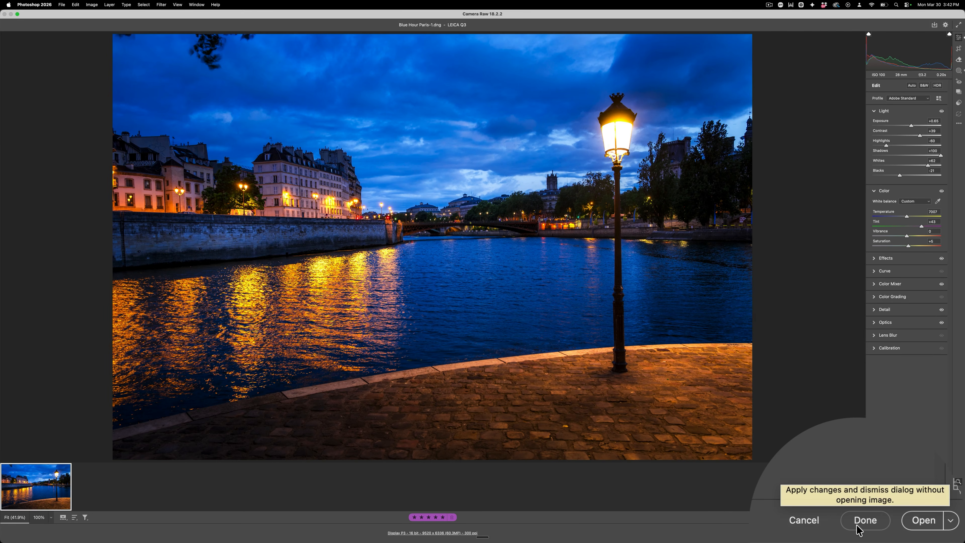
{"action": "left_click", "coordinate": [923, 520]}
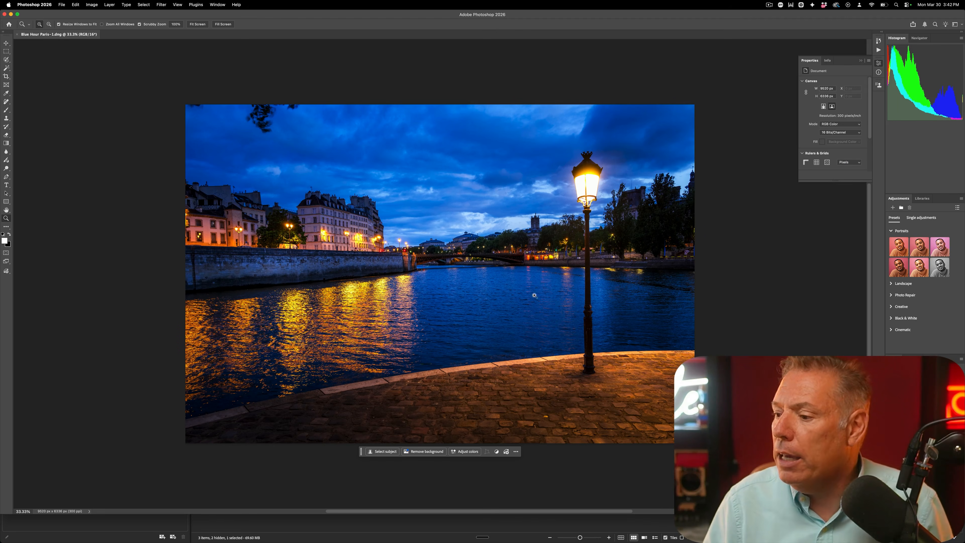
Step: Erase the street lamp on the quay using the Remove Tool with a brush size of about 480 px
{"action": "left_click", "coordinate": [6, 102]}
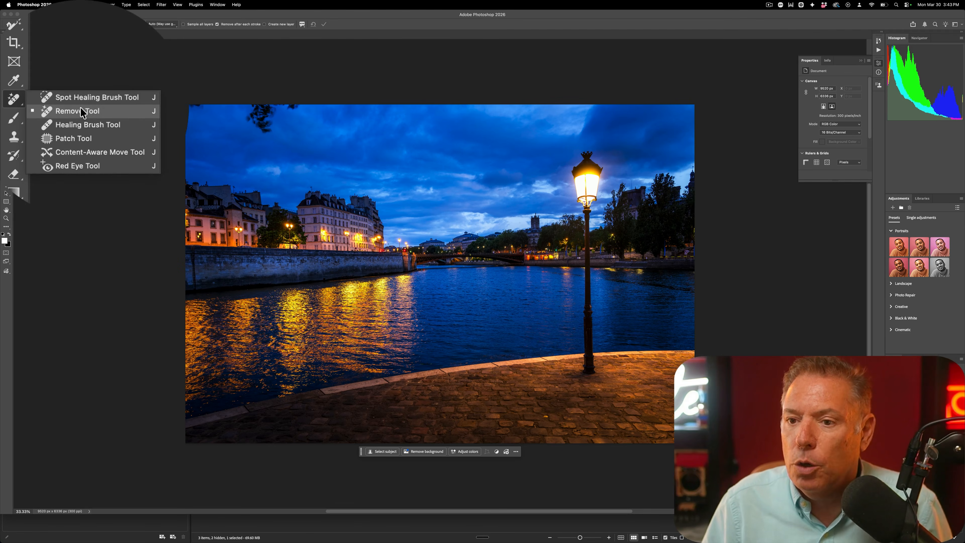
{"action": "left_click", "coordinate": [76, 118]}
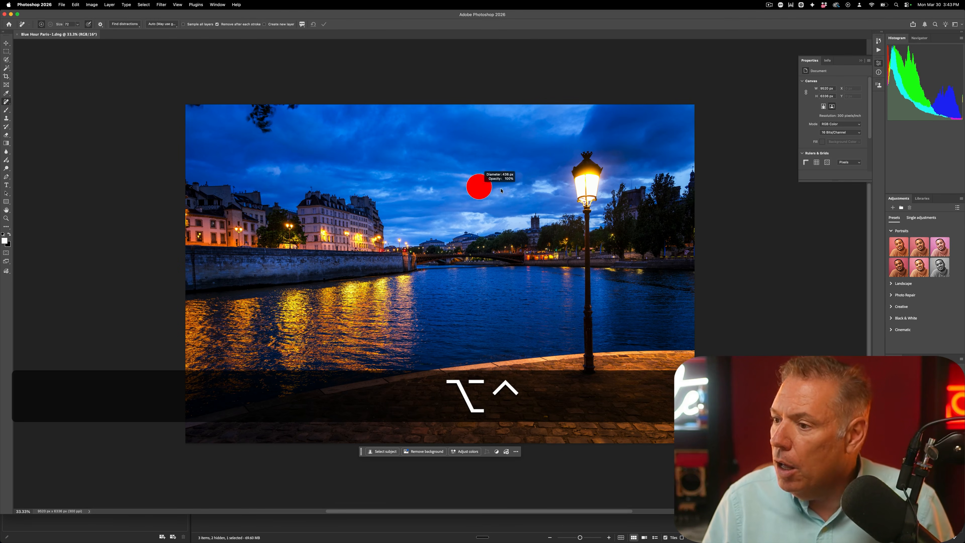
{"action": "left_click_drag", "start_coordinate": [501, 190], "coordinate": [504, 191]}
{"action": "mouse_move", "coordinate": [575, 173]}
{"action": "left_mouse_down"}
{"action": "mouse_move", "coordinate": [577, 183]}
{"action": "mouse_move", "coordinate": [591, 171]}
{"action": "mouse_move", "coordinate": [587, 371]}
{"action": "left_mouse_up"}
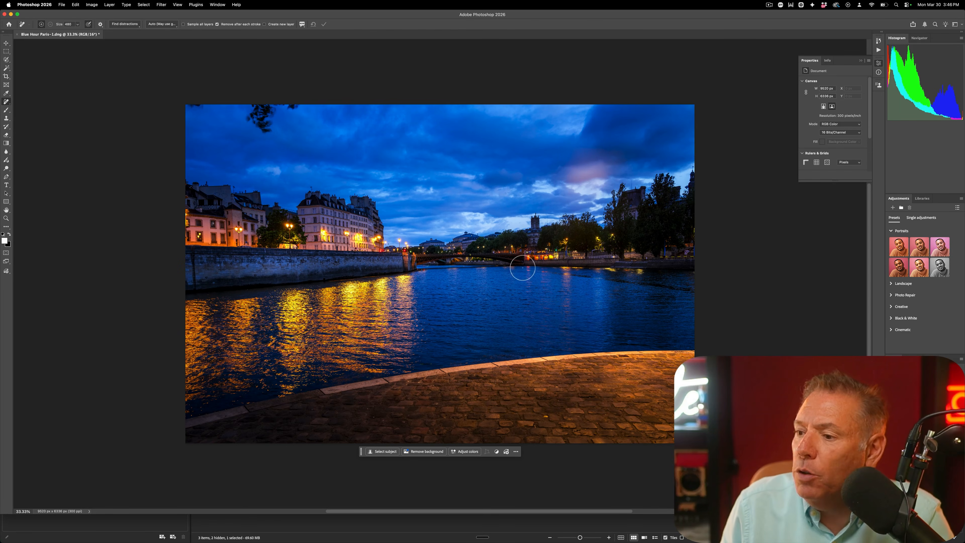
Step: Save the retouched image in Photoshop format as Blue Hour Paris-1.psd
{"action": "left_click", "coordinate": [62, 5]}
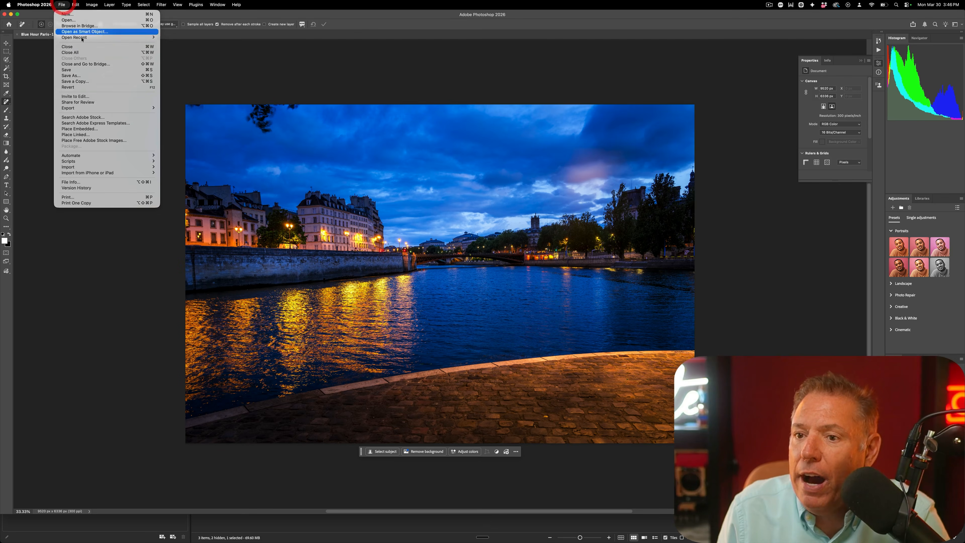
{"action": "left_click", "coordinate": [108, 108]}
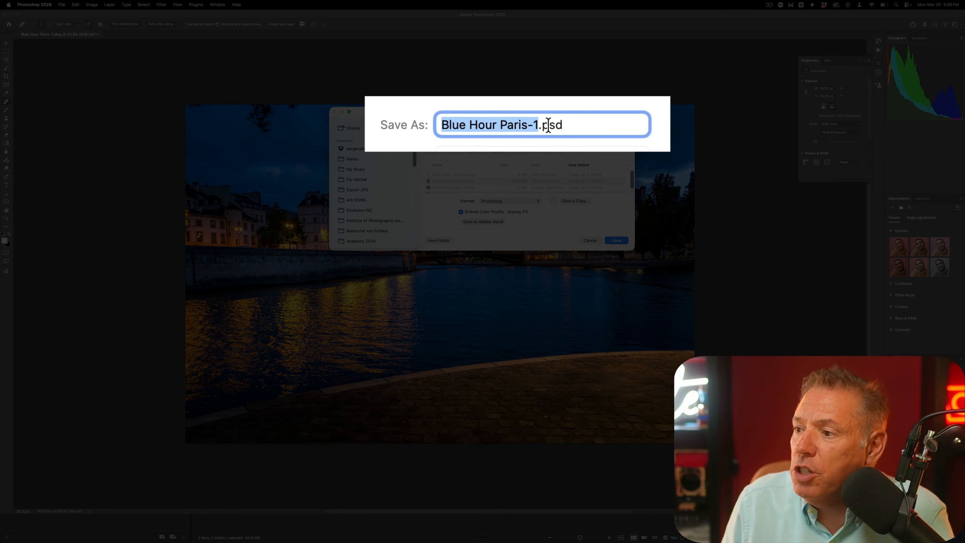
{"action": "left_click", "coordinate": [617, 240]}
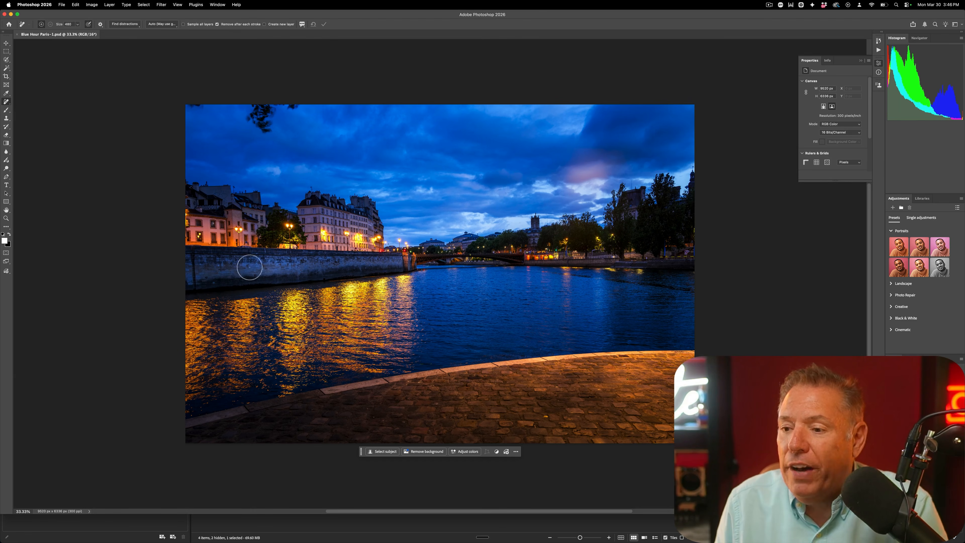
Step: Switch to Bridge and compare the previews of Blue Hour Paris-1.dng and Blue Hour Paris-1.psd
{"action": "key", "text": "super+Tab"}
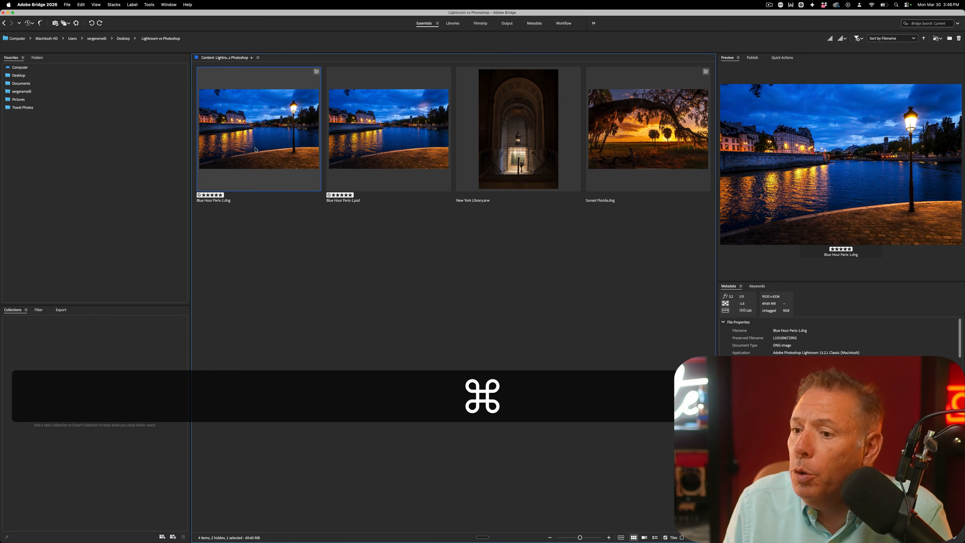
{"action": "left_click", "coordinate": [254, 139]}
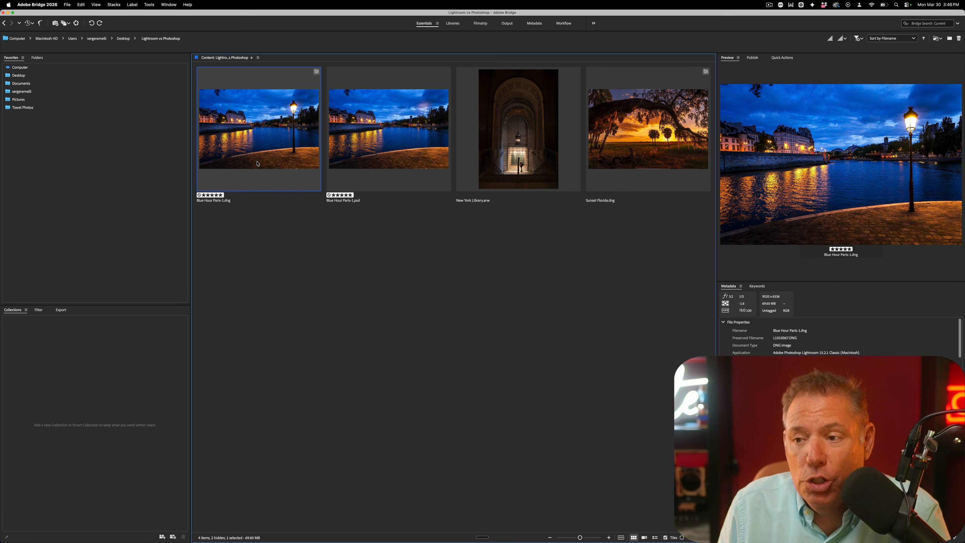
{"action": "left_click", "coordinate": [385, 148]}
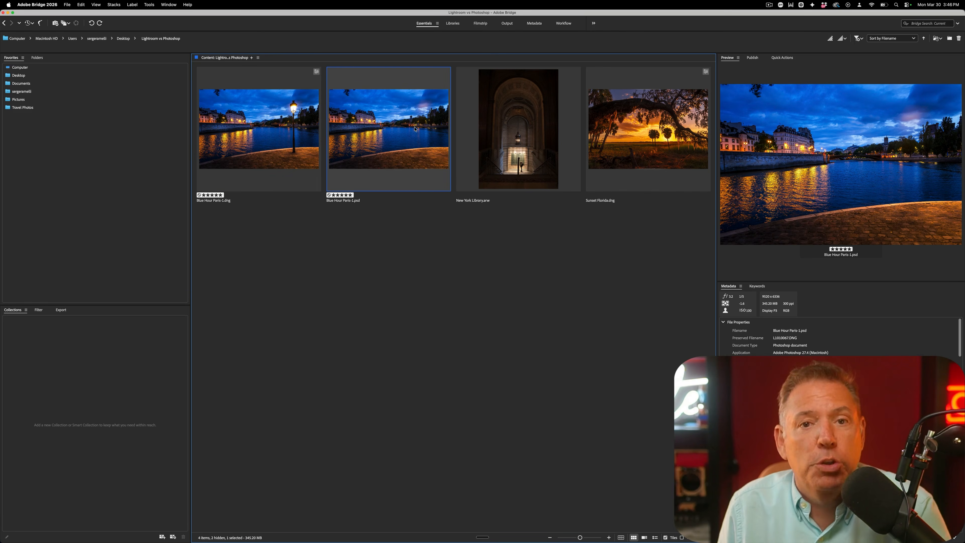
Step: Open Blue Hour Paris-1.dng in Camera Raw and try the Cloudy, Tungsten and Fluorescent white balance presets on it
{"action": "double_click", "coordinate": [282, 122]}
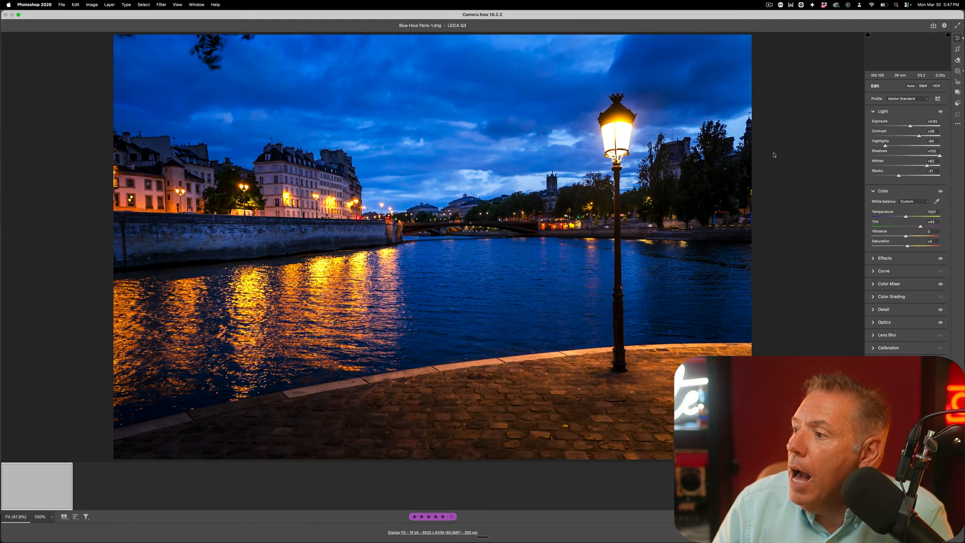
{"action": "left_click", "coordinate": [911, 201]}
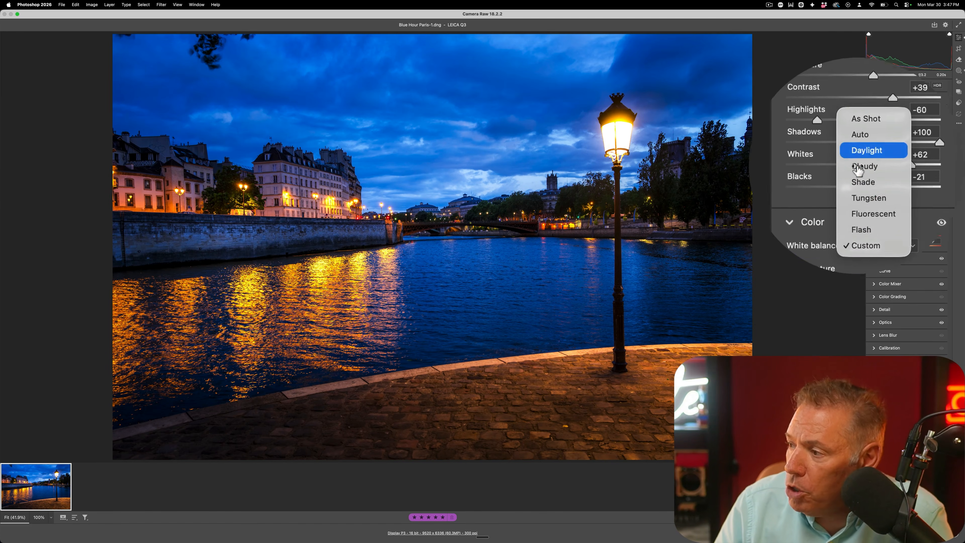
{"action": "left_click", "coordinate": [850, 167]}
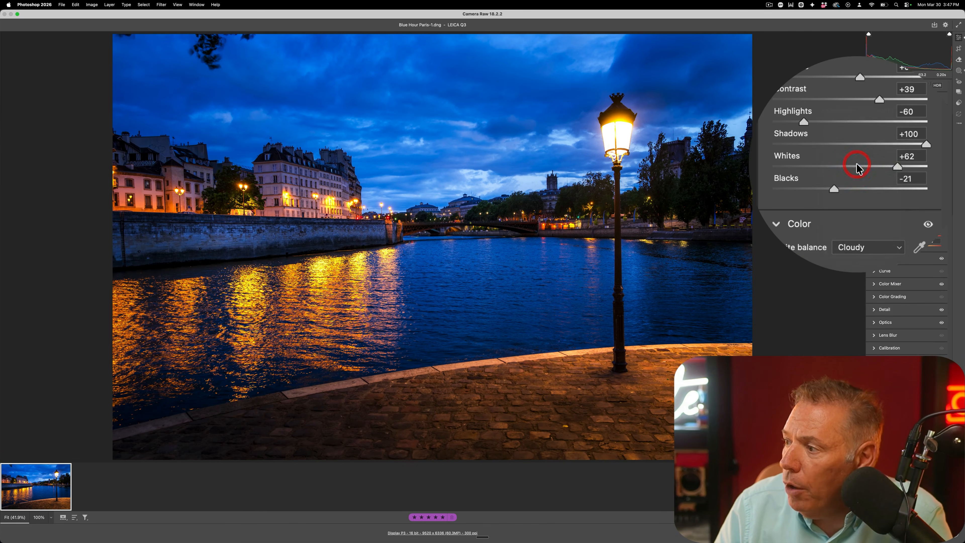
{"action": "left_click", "coordinate": [860, 204]}
{"action": "left_click", "coordinate": [856, 215]}
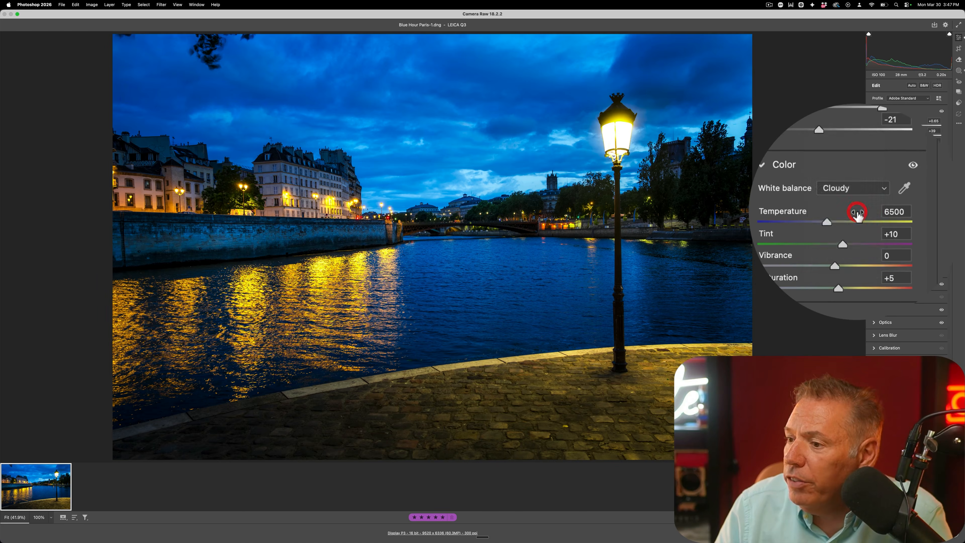
{"action": "left_click", "coordinate": [858, 203]}
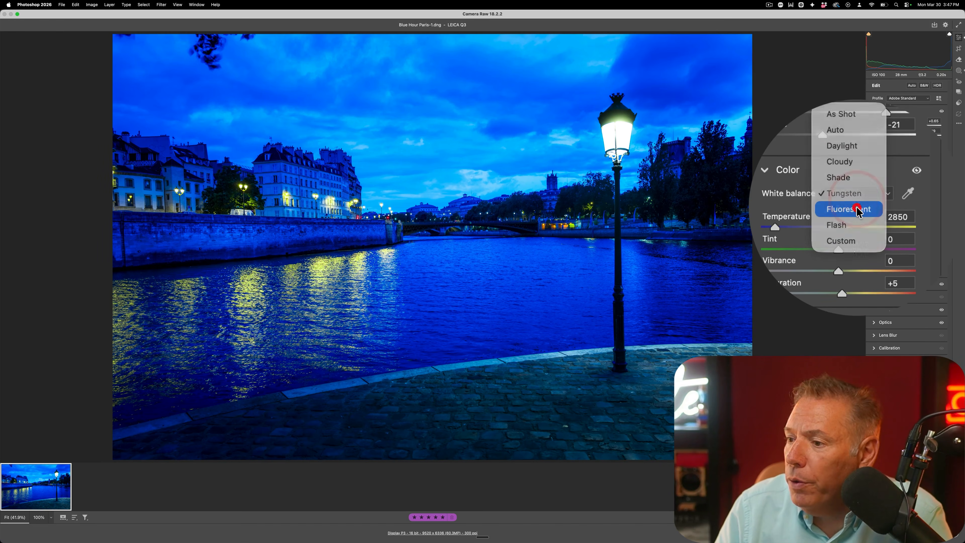
{"action": "left_click", "coordinate": [858, 210]}
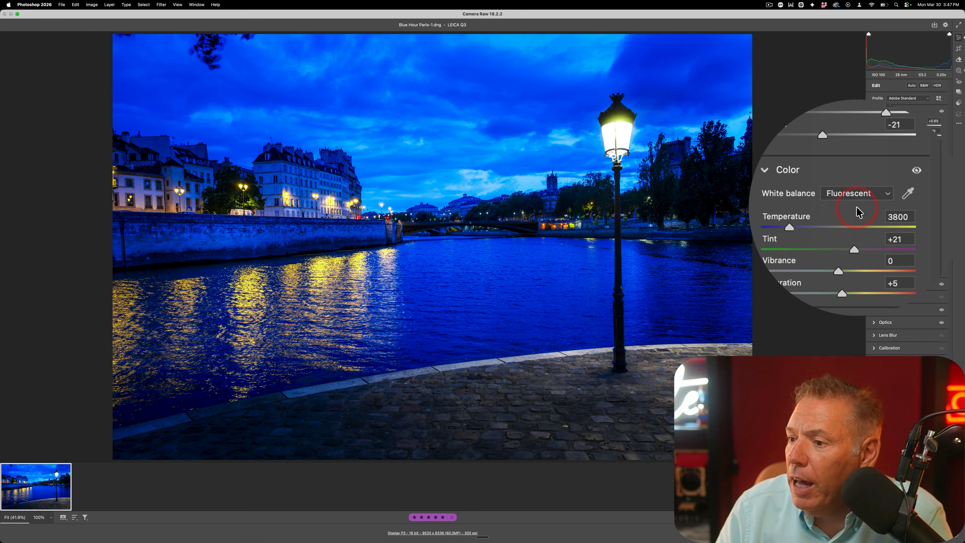
{"action": "left_click", "coordinate": [856, 193]}
{"action": "left_click", "coordinate": [858, 167]}
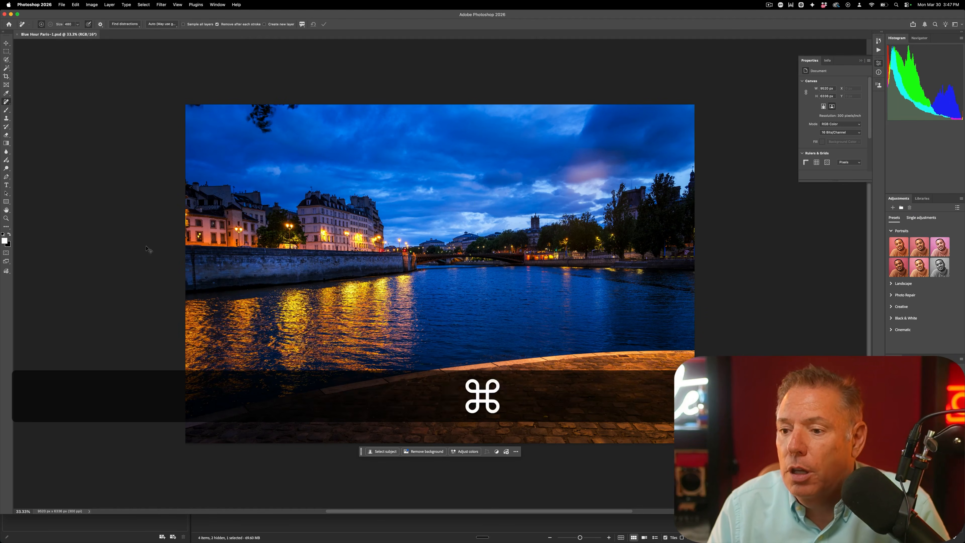
Step: Switch to Bridge and open Blue Hour Paris-1.psd in Photoshop
{"action": "key", "text": "super+Tab"}
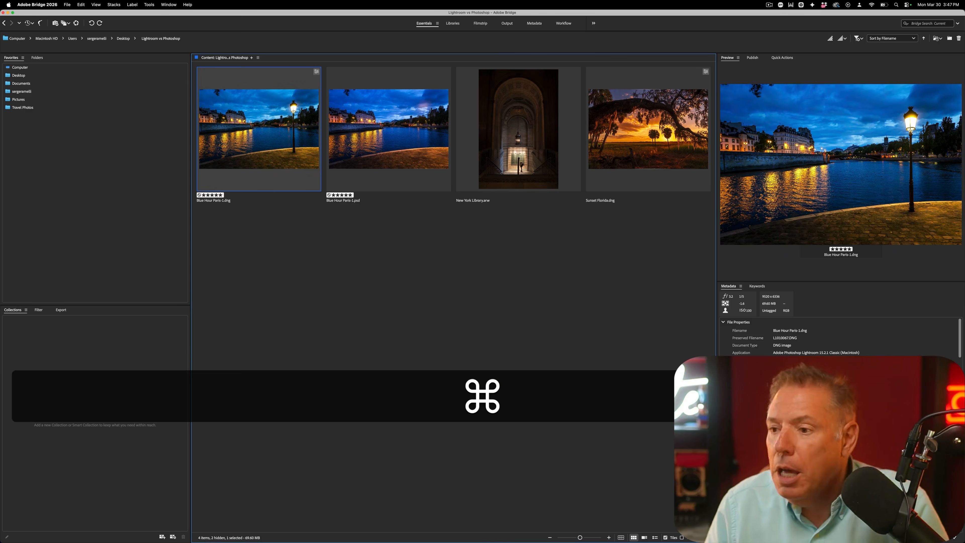
{"action": "left_click", "coordinate": [406, 131]}
{"action": "double_click", "coordinate": [402, 128]}
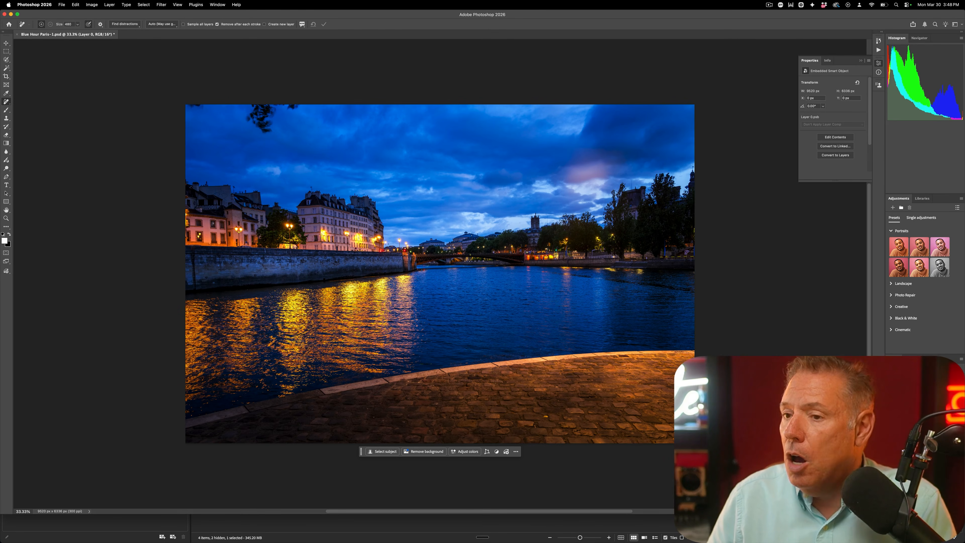
Step: Open the retouched Paris image in the Camera Raw Filter and examine its available white balance options
{"action": "left_click", "coordinate": [166, 4]}
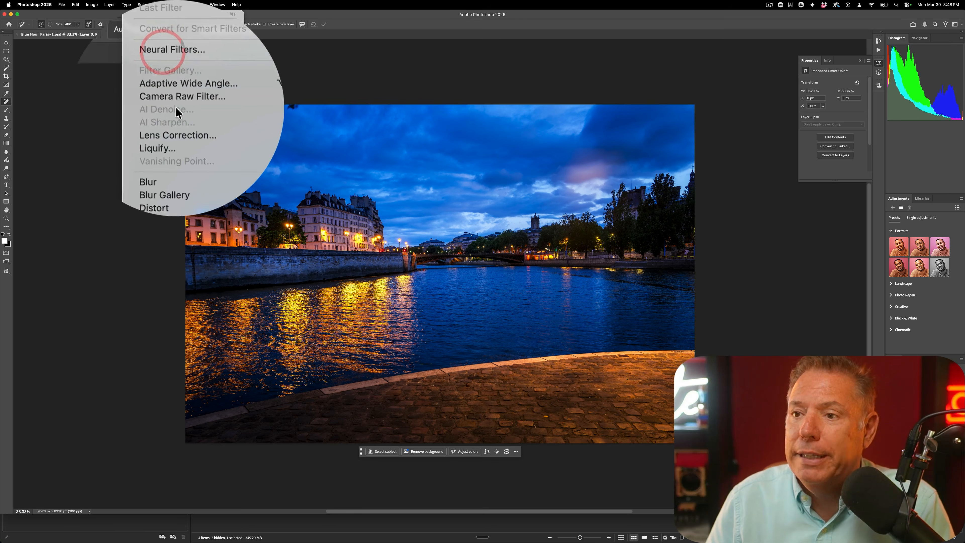
{"action": "left_click", "coordinate": [175, 55]}
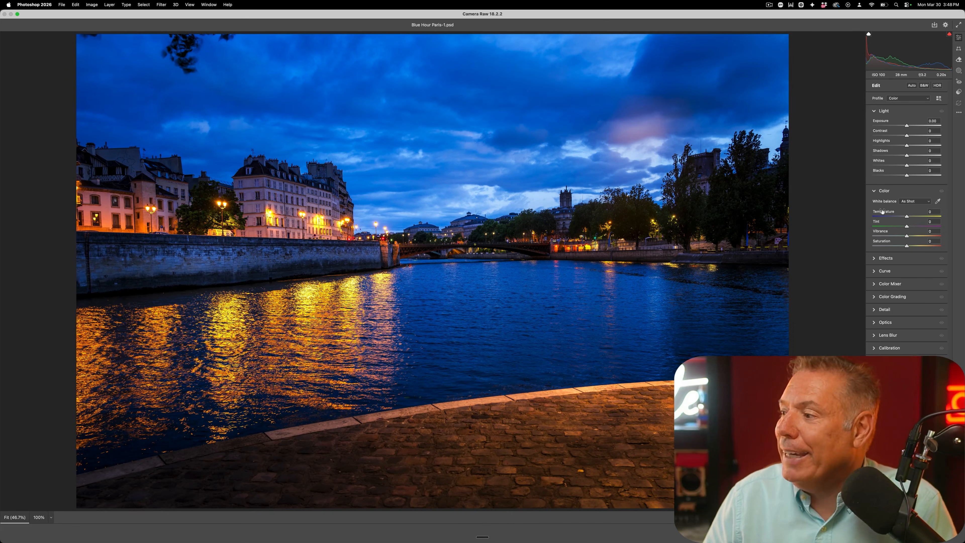
{"action": "left_click", "coordinate": [914, 201]}
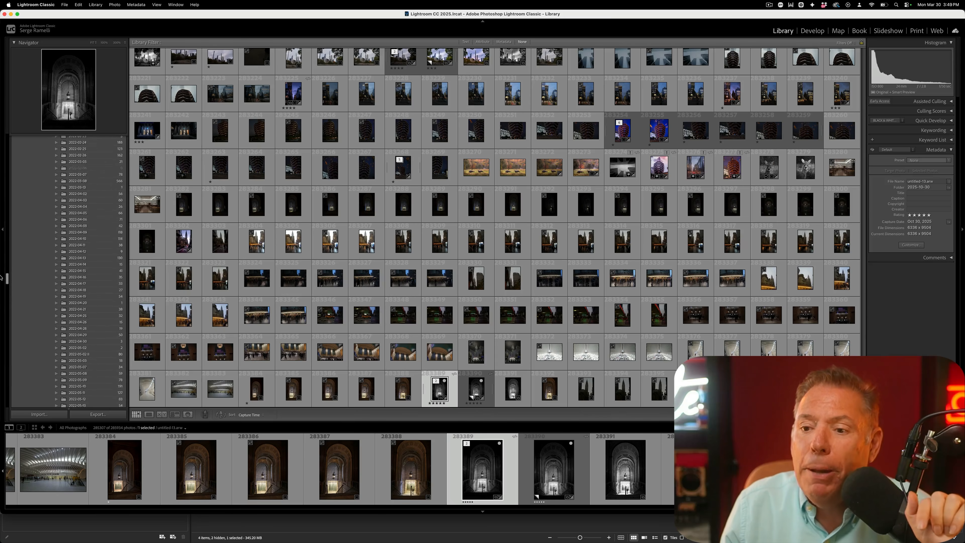
Step: Collapse the 2022 and 2026 folders under Travel Photos in the Lightroom Classic folder list
{"action": "left_click_drag", "start_coordinate": [2, 249], "coordinate": [2, 254]}
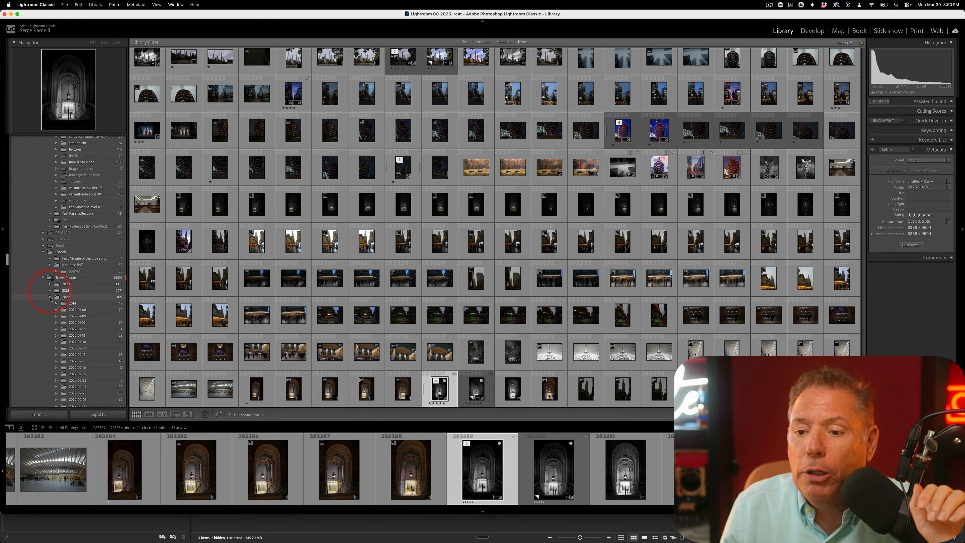
{"action": "left_click", "coordinate": [50, 297]}
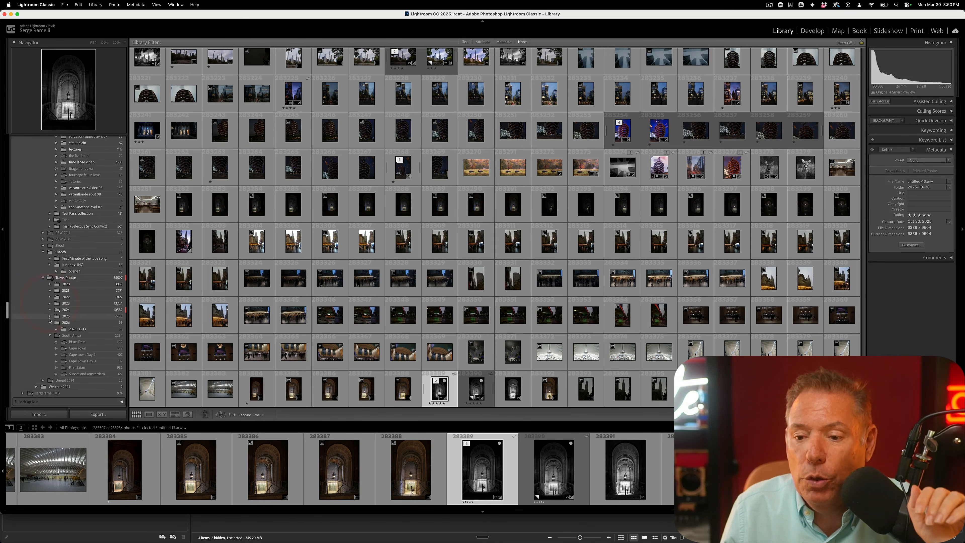
{"action": "left_click", "coordinate": [50, 322]}
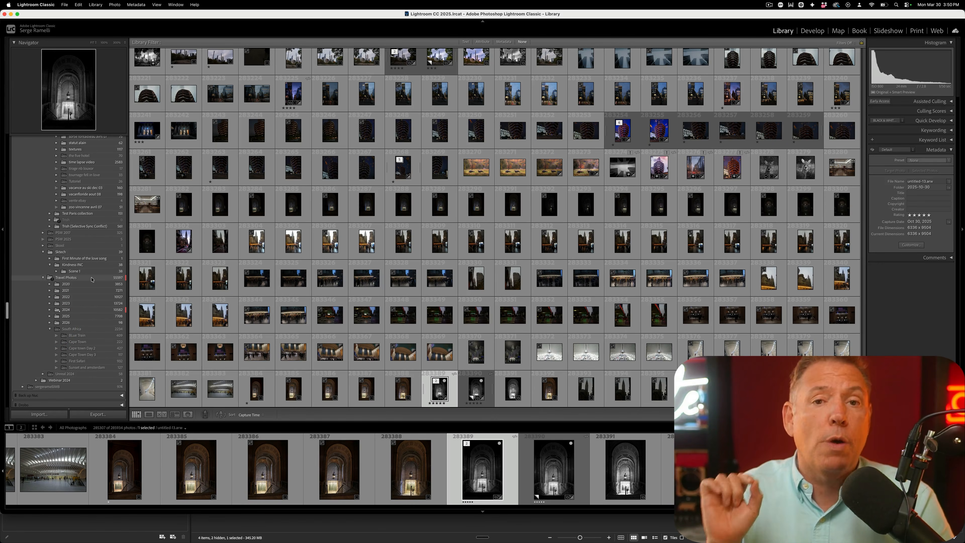
Step: Select the 2025 folder under Travel Photos, expand it and browse its dated subfolders
{"action": "mouse_move", "coordinate": [91, 279]}
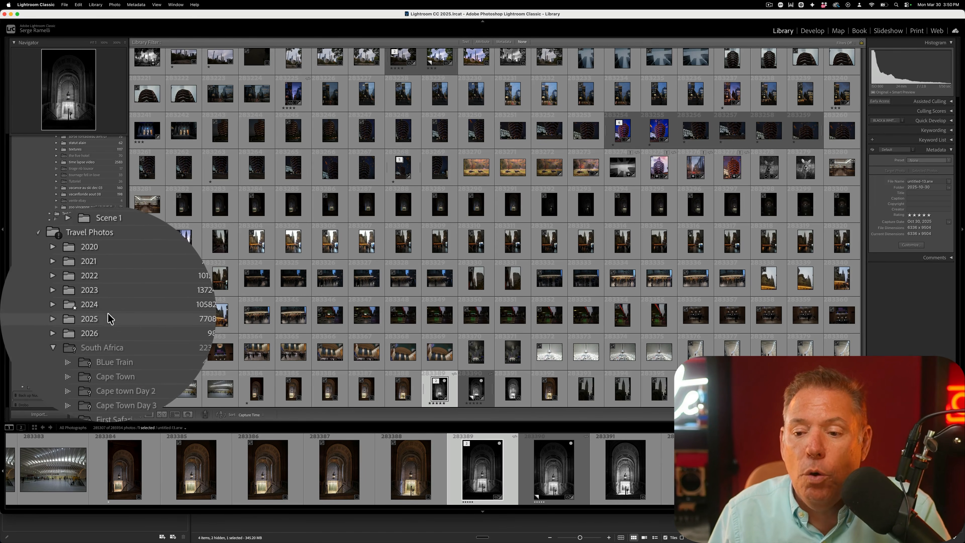
{"action": "left_click", "coordinate": [108, 317]}
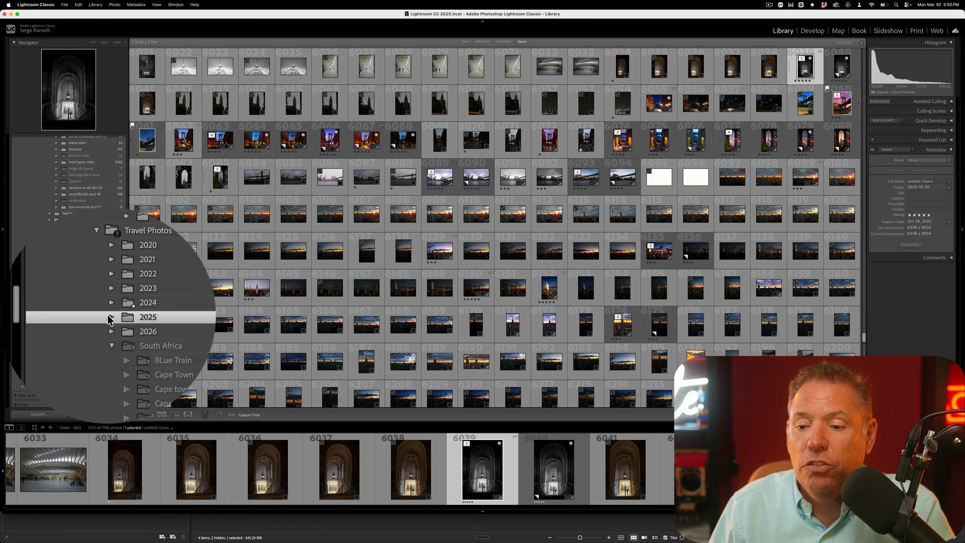
{"action": "left_click", "coordinate": [108, 320]}
{"action": "scroll", "coordinate": [110, 326], "scroll_direction": "down", "scroll_amount": 10}
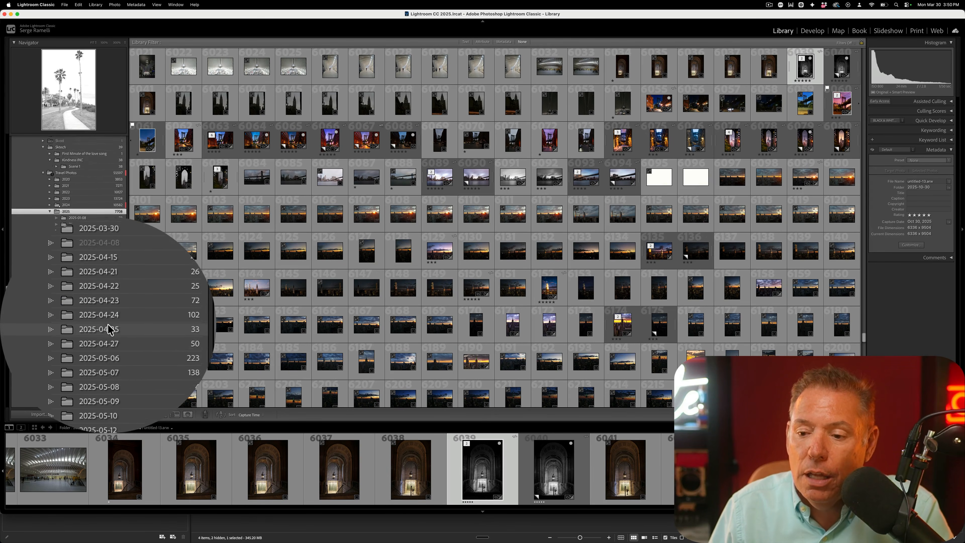
{"action": "scroll", "coordinate": [110, 213], "scroll_direction": "down", "scroll_amount": 10}
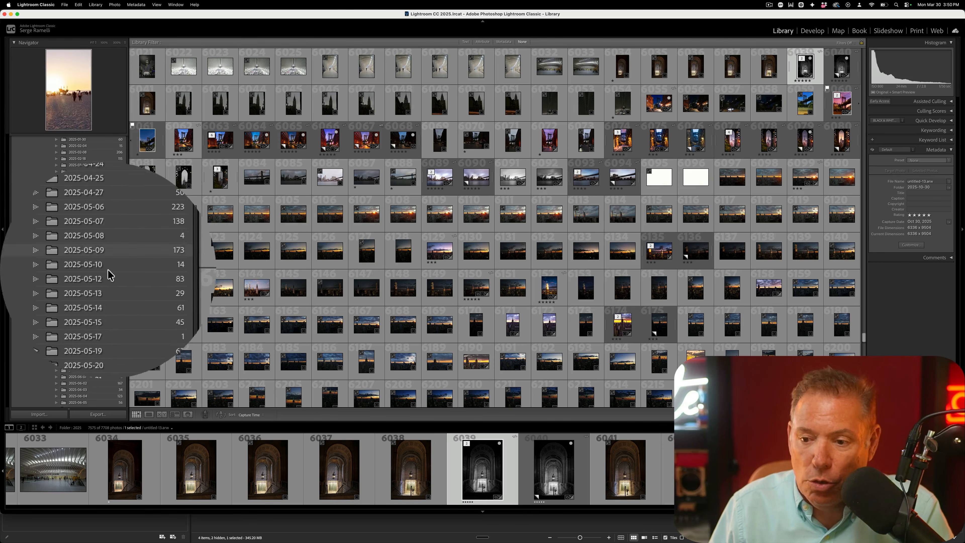
{"action": "scroll", "coordinate": [110, 321], "scroll_direction": "down", "scroll_amount": 5}
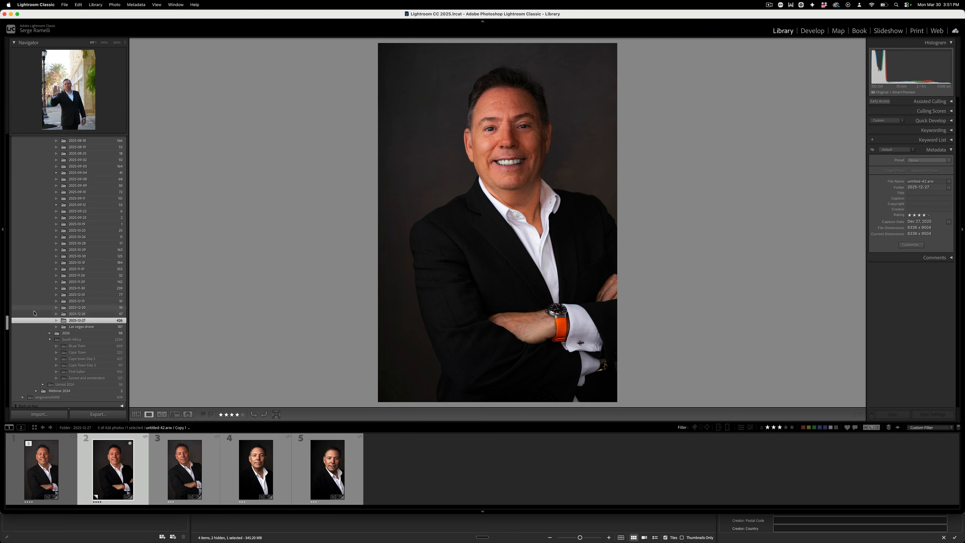
Step: Show the 2025 folder's photos rated three stars or higher as a grid and browse through them
{"action": "scroll", "coordinate": [9, 318], "scroll_direction": "up", "scroll_amount": 5}
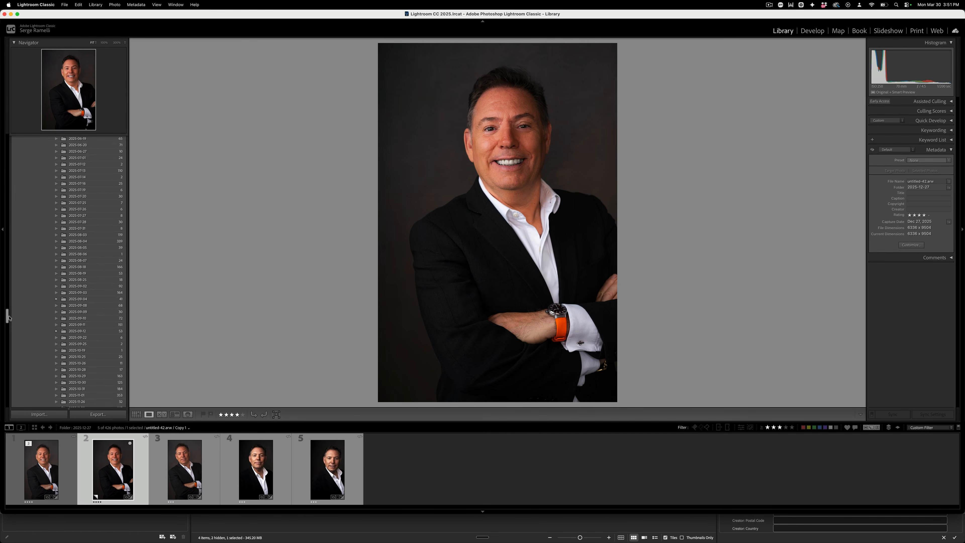
{"action": "scroll", "coordinate": [9, 318], "scroll_direction": "up", "scroll_amount": 10}
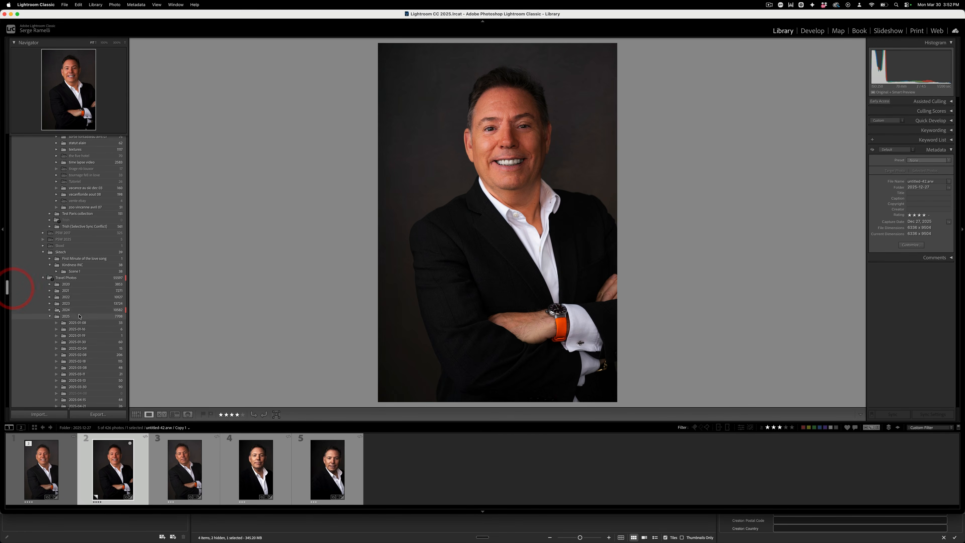
{"action": "left_click", "coordinate": [99, 320]}
{"action": "left_click", "coordinate": [779, 428]}
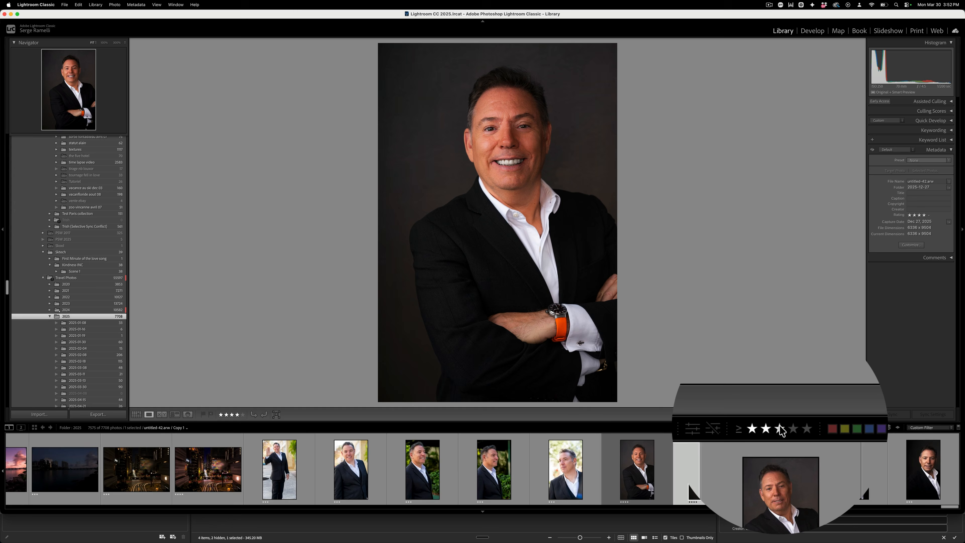
{"action": "left_click", "coordinate": [137, 415]}
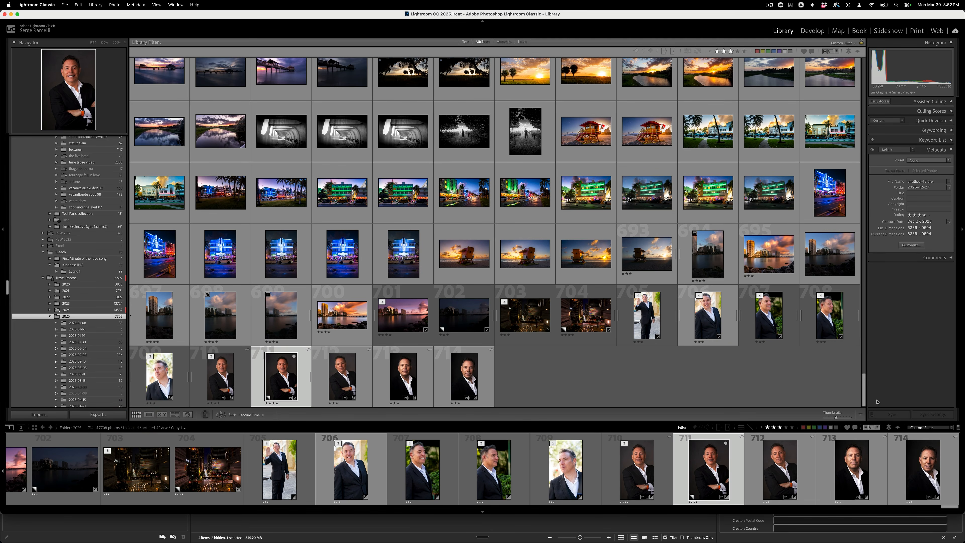
{"action": "left_click_drag", "start_coordinate": [865, 397], "coordinate": [840, 194]}
Step: Switch to Bridge, display the Travel Photos favorite as a list and open its 2025 folder
{"action": "key", "text": "super+Tab"}
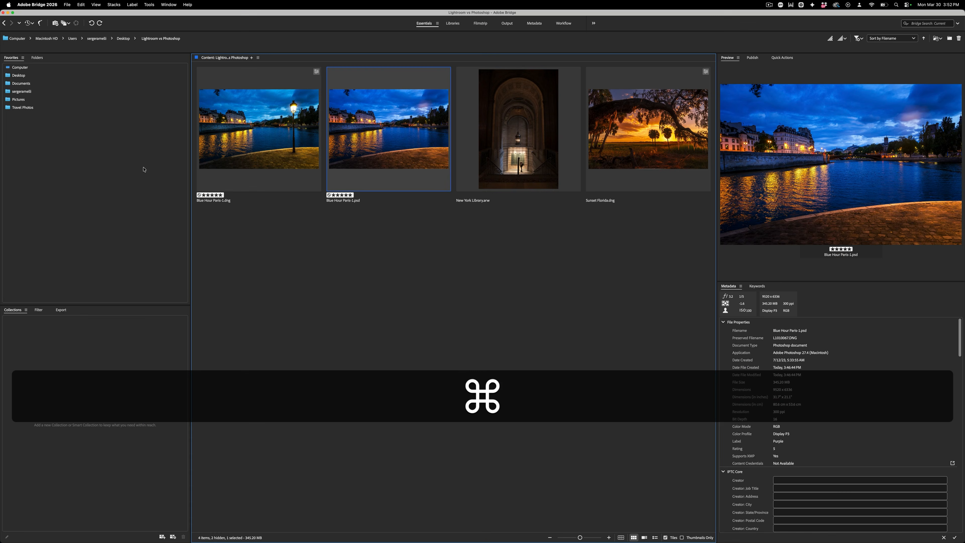
{"action": "left_click", "coordinate": [38, 58]}
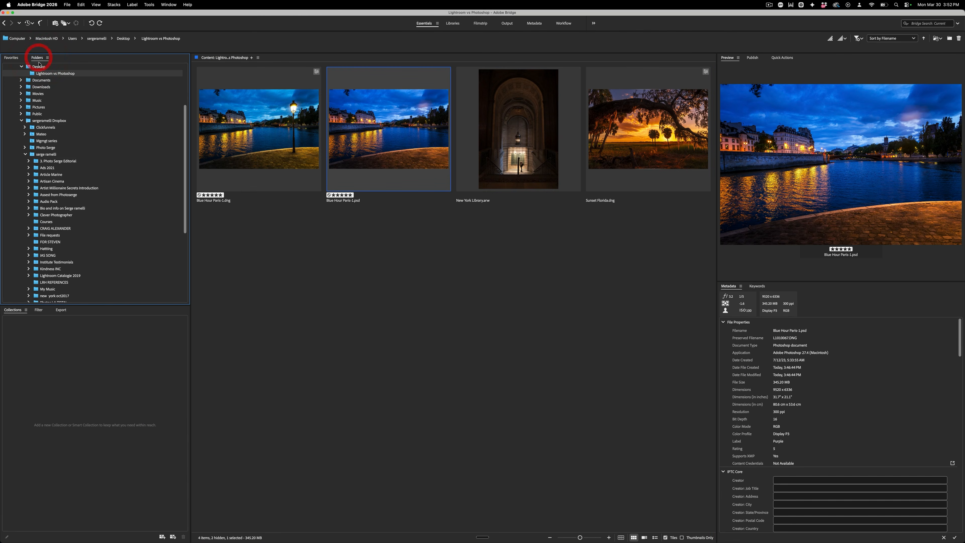
{"action": "left_click", "coordinate": [11, 57]}
{"action": "left_click", "coordinate": [22, 108]}
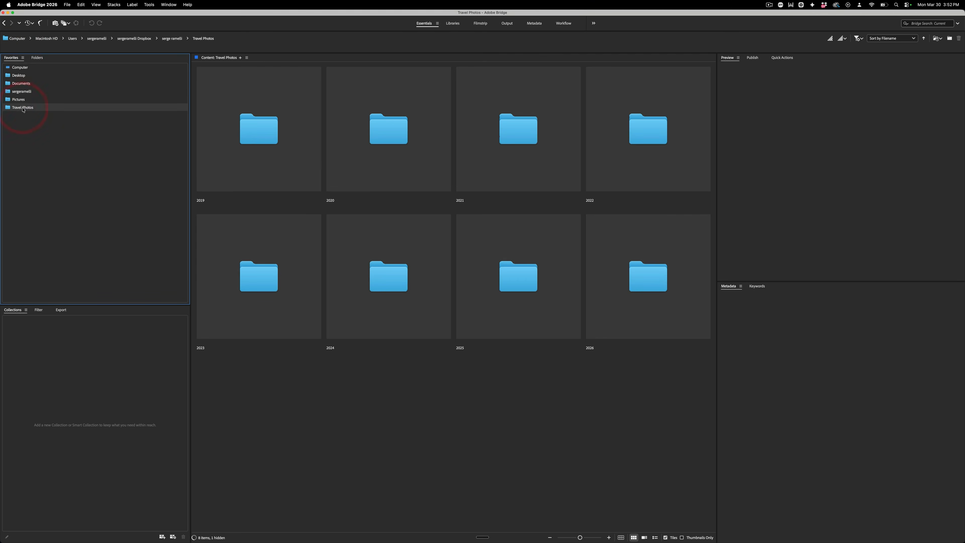
{"action": "key", "text": "super+alt+3"}
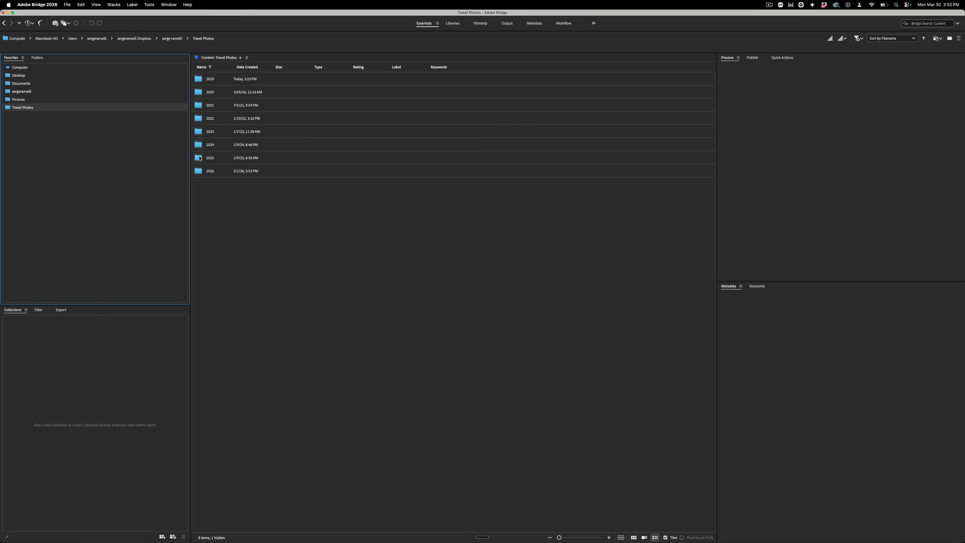
{"action": "double_click", "coordinate": [199, 158]}
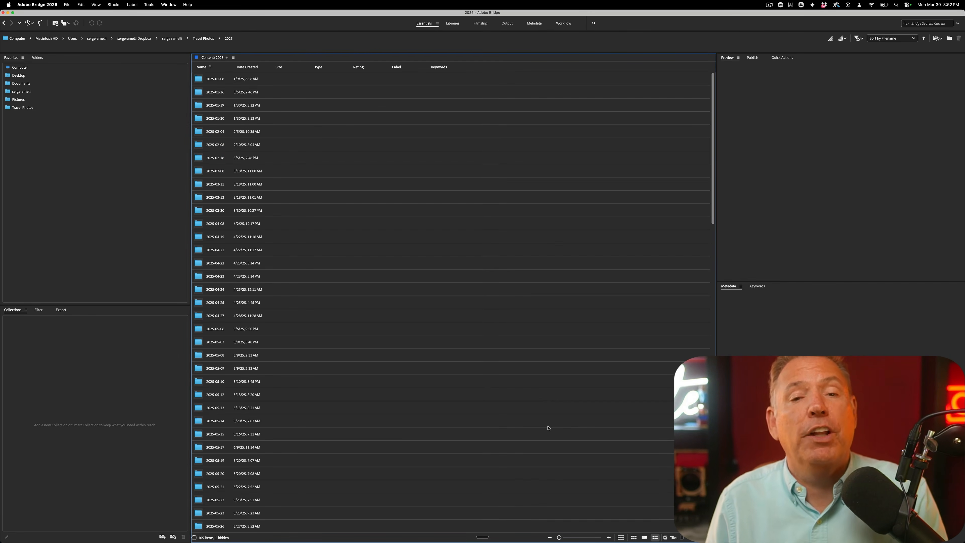
Step: Open the 2025-06-27 folder and enlarge the thumbnails of its files
{"action": "scroll", "coordinate": [600, 425], "scroll_direction": "down", "scroll_amount": 15}
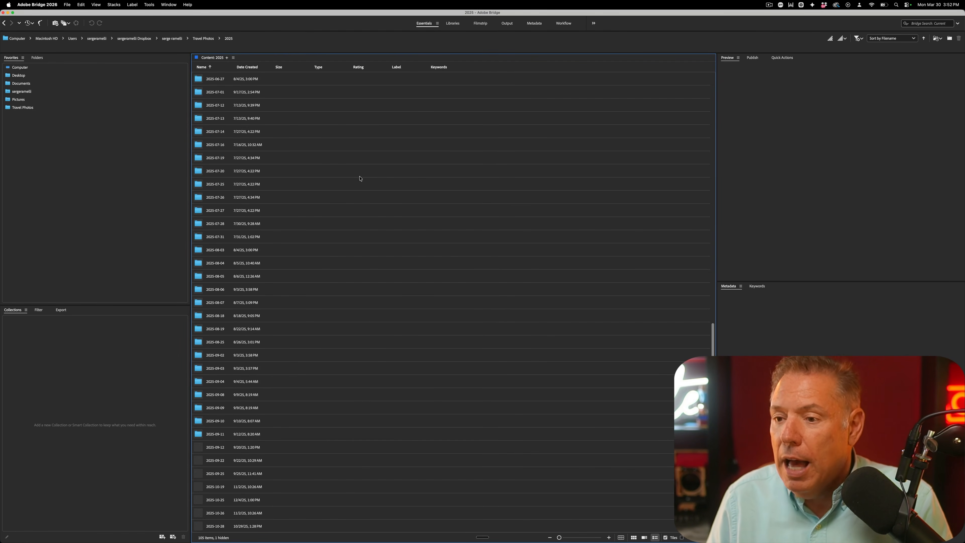
{"action": "double_click", "coordinate": [201, 81]}
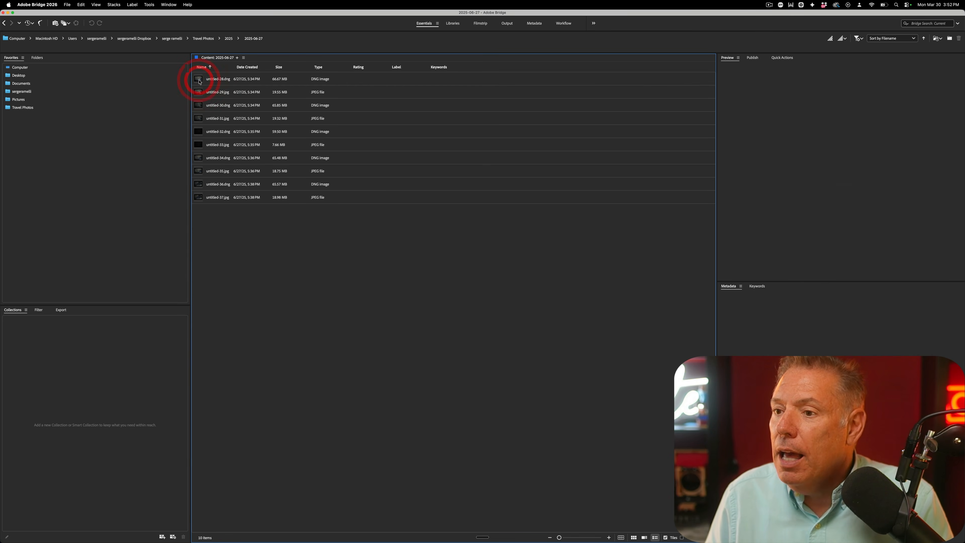
{"action": "left_click", "coordinate": [581, 537]}
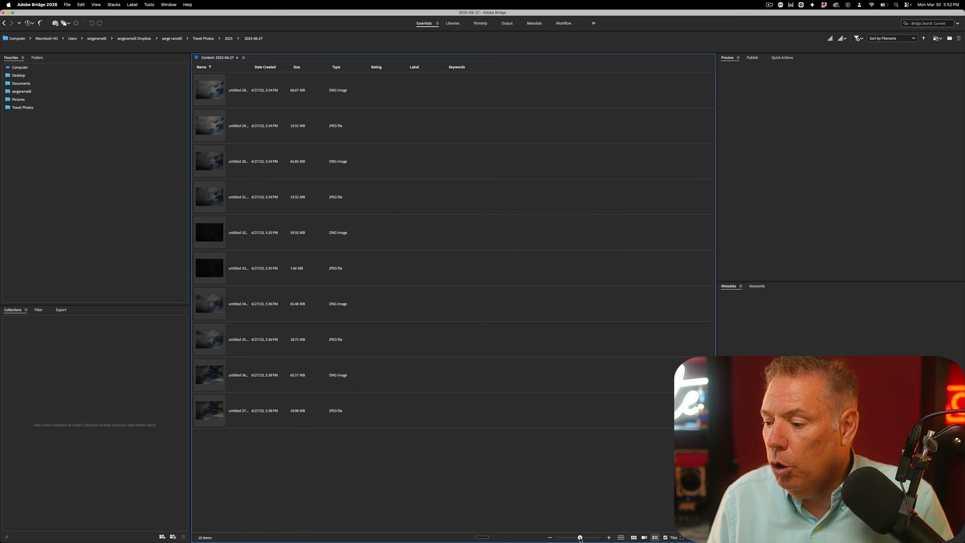
{"action": "left_click", "coordinate": [581, 535]}
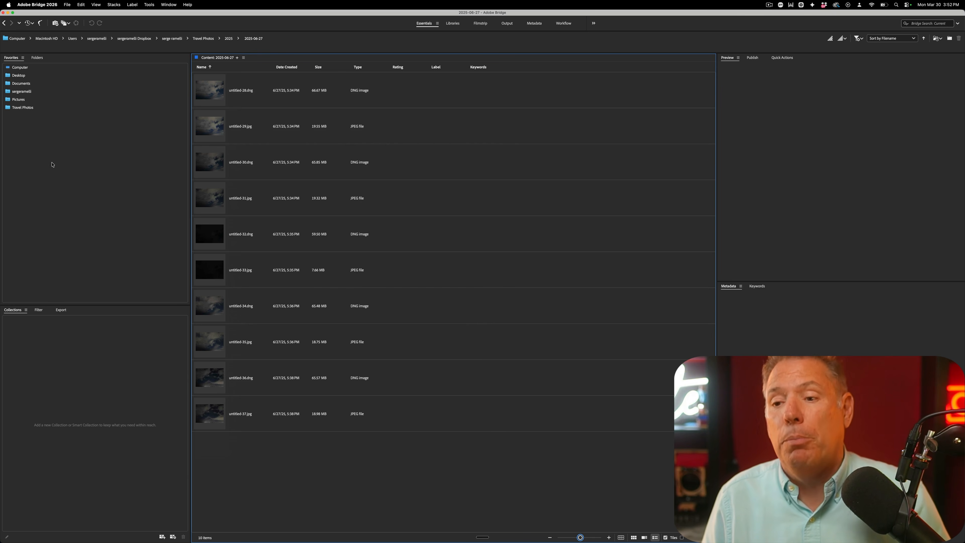
Step: Switch to Lightroom Classic, go to the portfolio collections and open the Italy set and the Best Iceland collection
{"action": "key", "text": "super+Tab"}
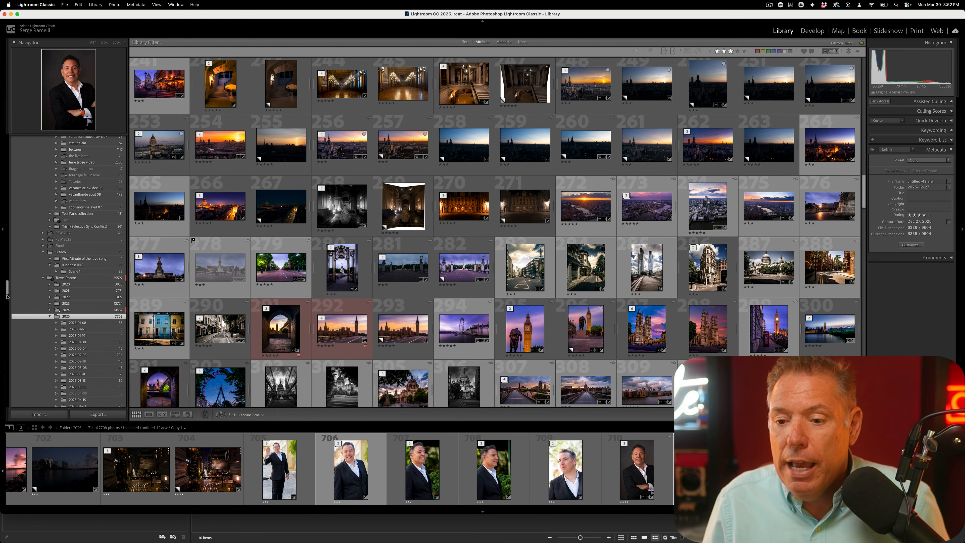
{"action": "left_click_drag", "start_coordinate": [7, 296], "coordinate": [8, 356]}
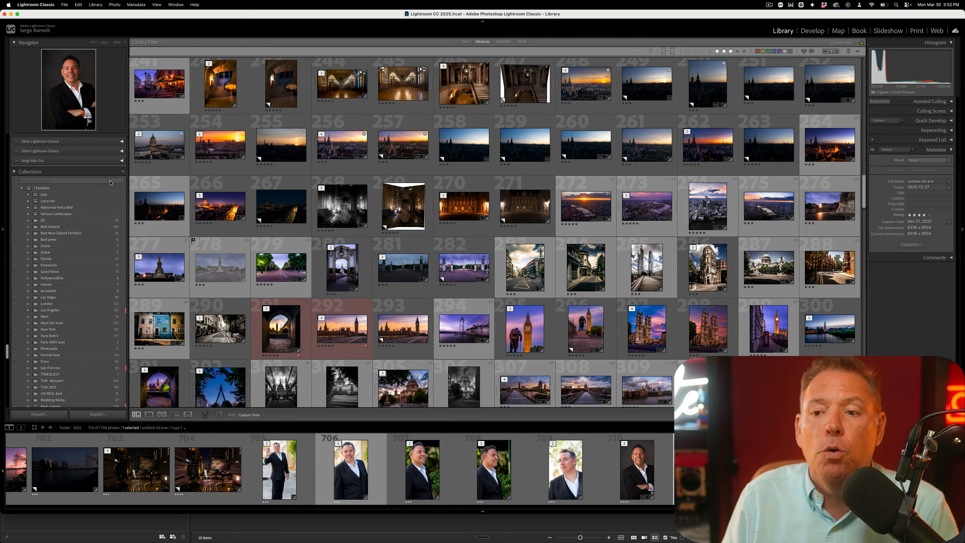
{"action": "left_click", "coordinate": [82, 197]}
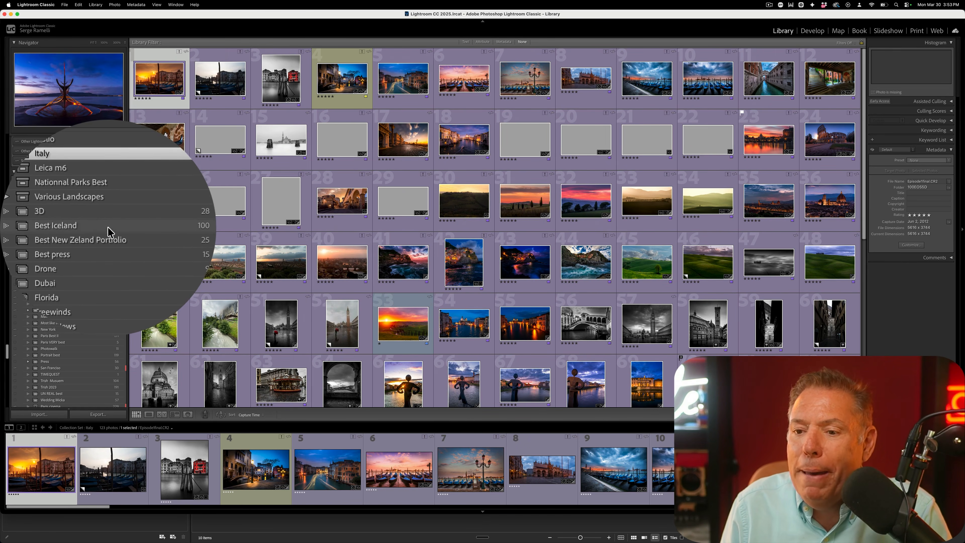
{"action": "left_click", "coordinate": [109, 228]}
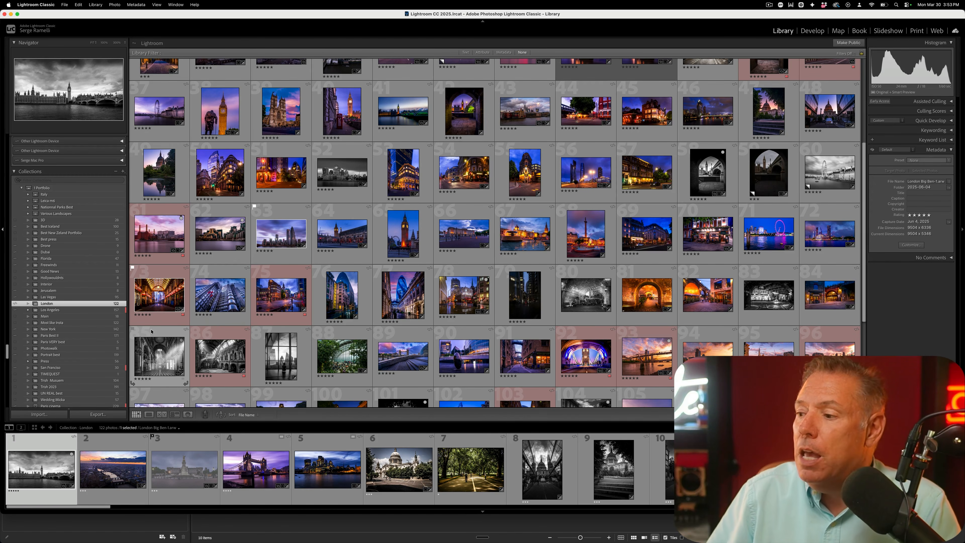
Step: Browse the London collection and enlarge the black-and-white photo of the person kneeling at the window
{"action": "scroll", "coordinate": [426, 240], "scroll_direction": "down", "scroll_amount": 5}
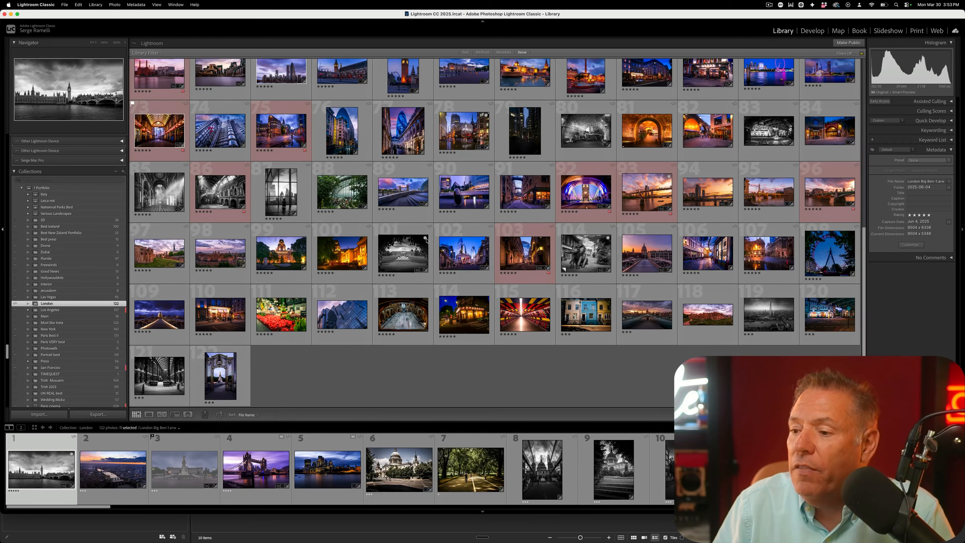
{"action": "scroll", "coordinate": [426, 240], "scroll_direction": "up", "scroll_amount": 1}
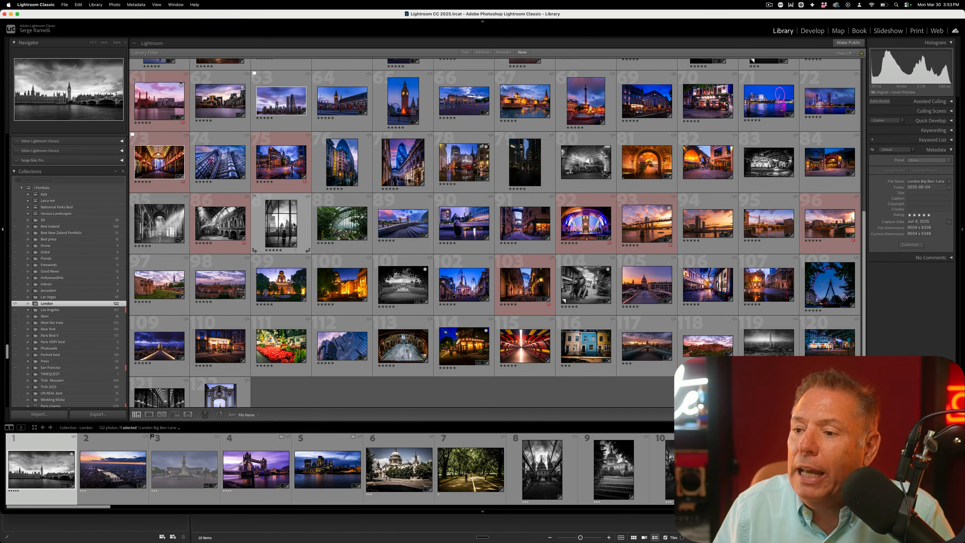
{"action": "left_click", "coordinate": [293, 224]}
{"action": "left_click", "coordinate": [150, 414]}
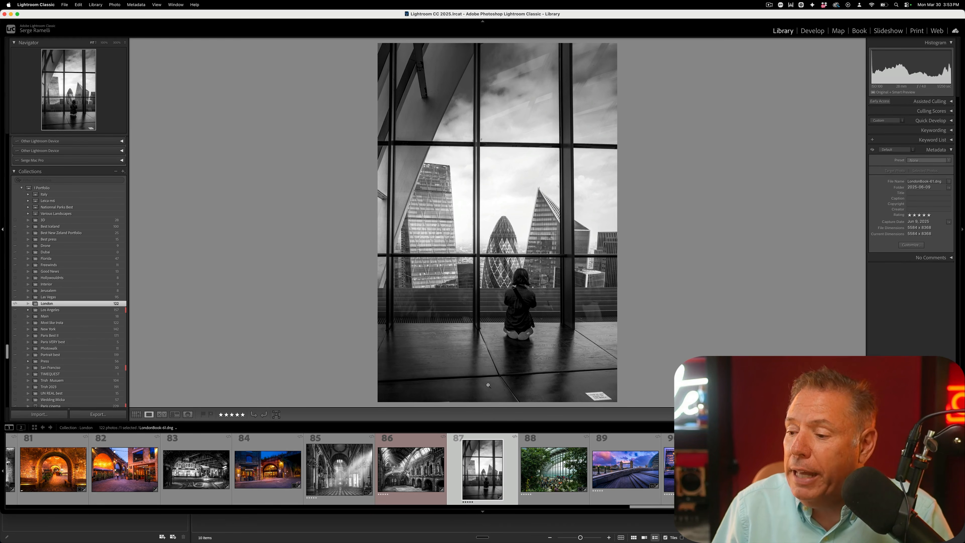
Step: Go to the window photo's original folder in the library and filter it to one star and higher
{"action": "right_click", "coordinate": [489, 447]}
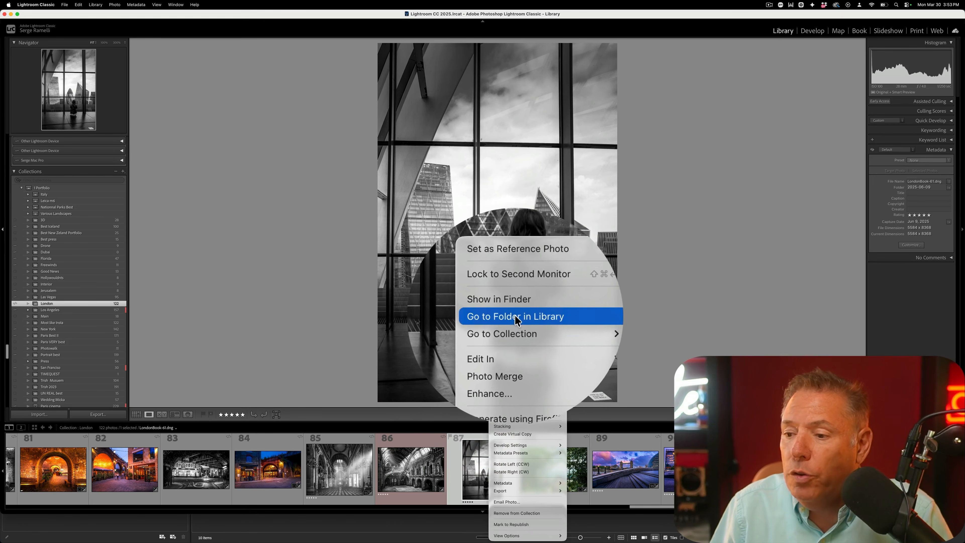
{"action": "left_click", "coordinate": [515, 320]}
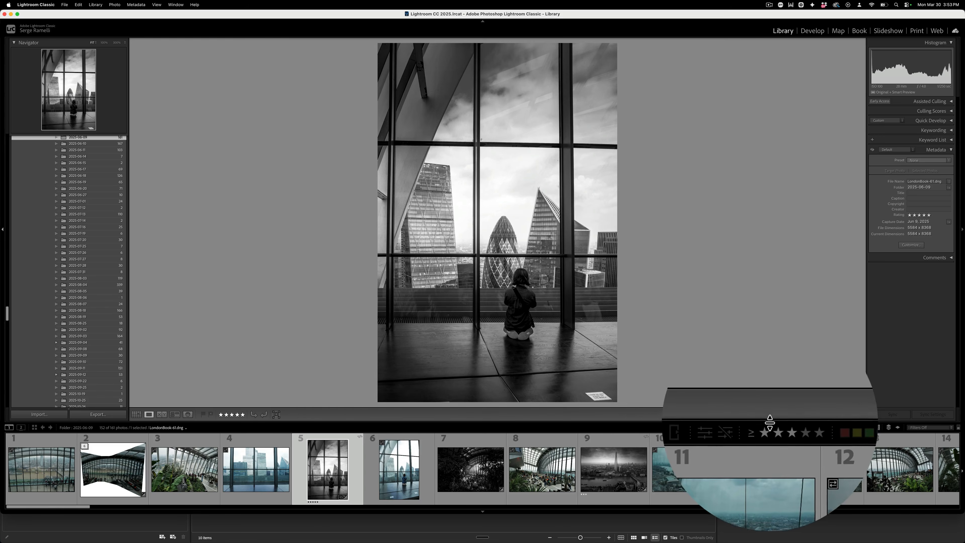
{"action": "left_click", "coordinate": [767, 428]}
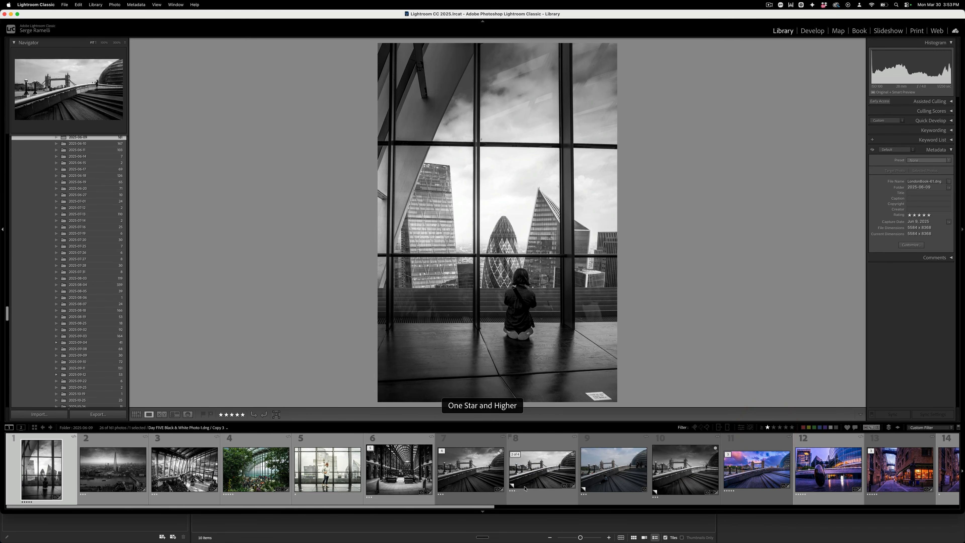
Step: View the rated photos of the 2025-06-09 folder one after another at large size
{"action": "left_click", "coordinate": [111, 481]}
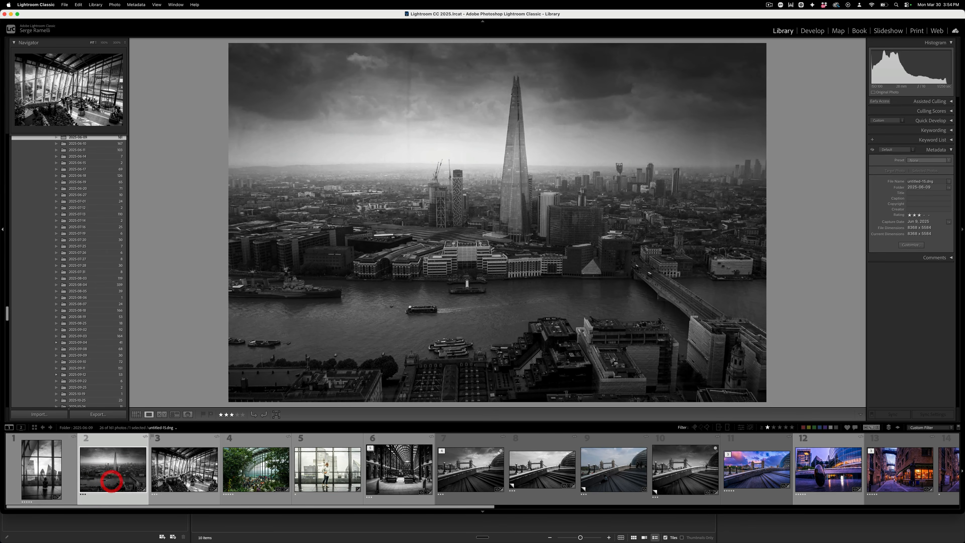
{"action": "left_click", "coordinate": [168, 475]}
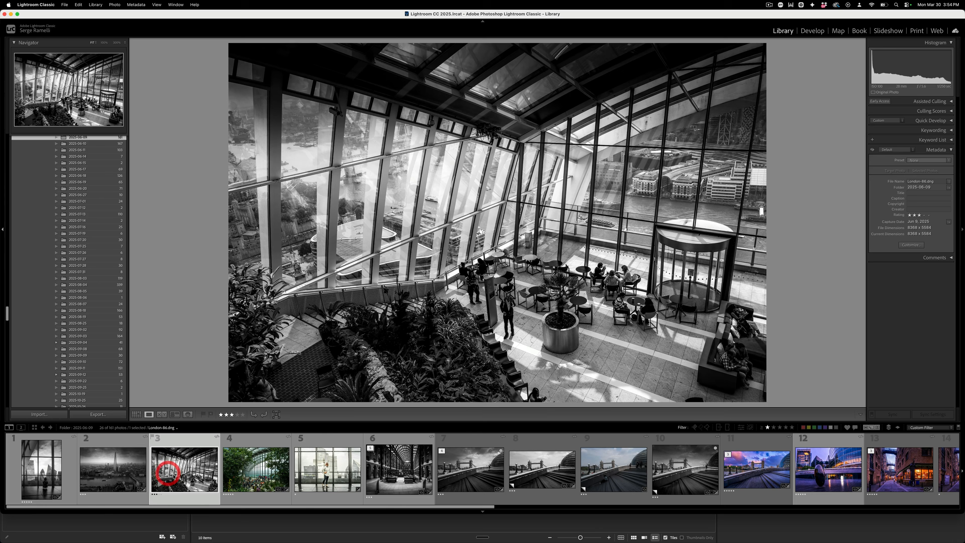
{"action": "left_click", "coordinate": [228, 475]}
{"action": "left_click", "coordinate": [307, 468]}
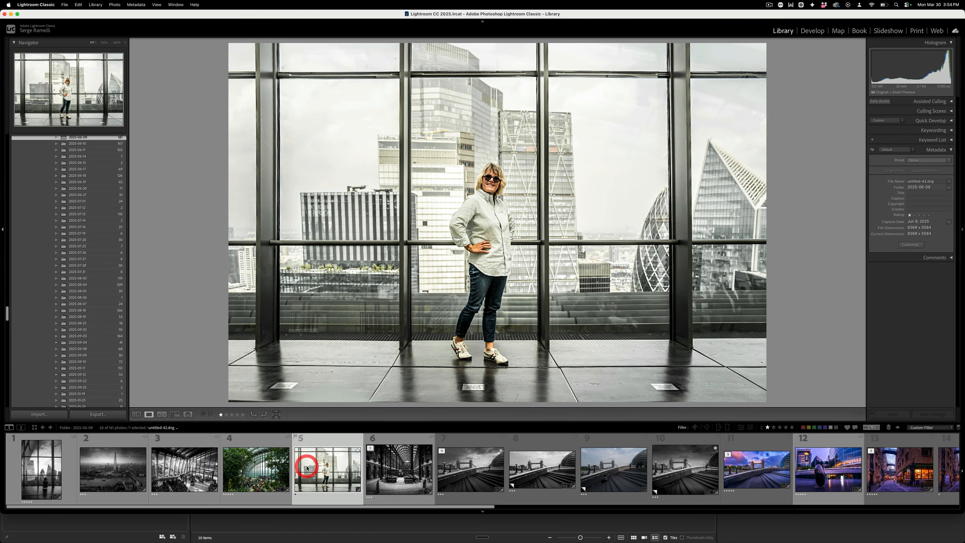
{"action": "left_click", "coordinate": [412, 470]}
{"action": "left_click", "coordinate": [473, 471]}
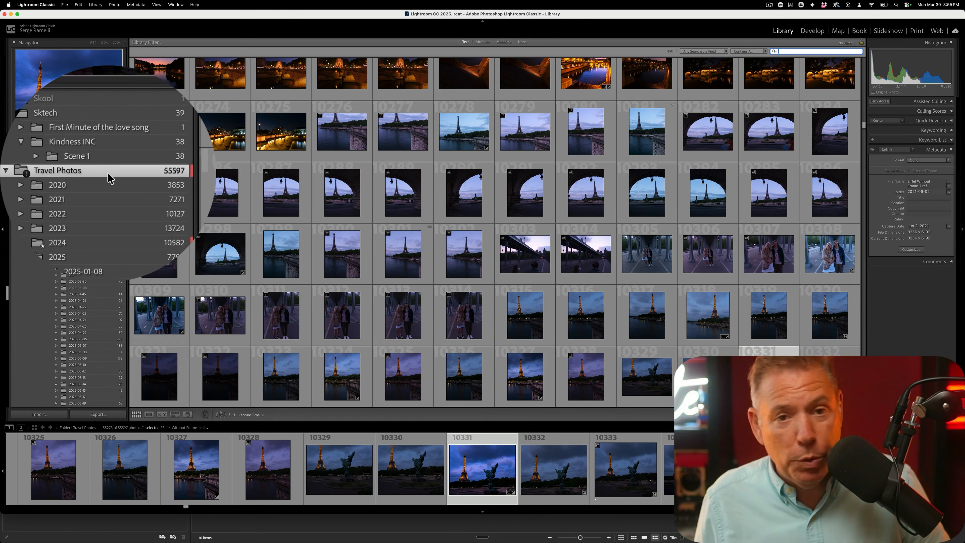
Step: Search the Travel Photos folder by text for "ei"
{"action": "key", "text": "super+f"}
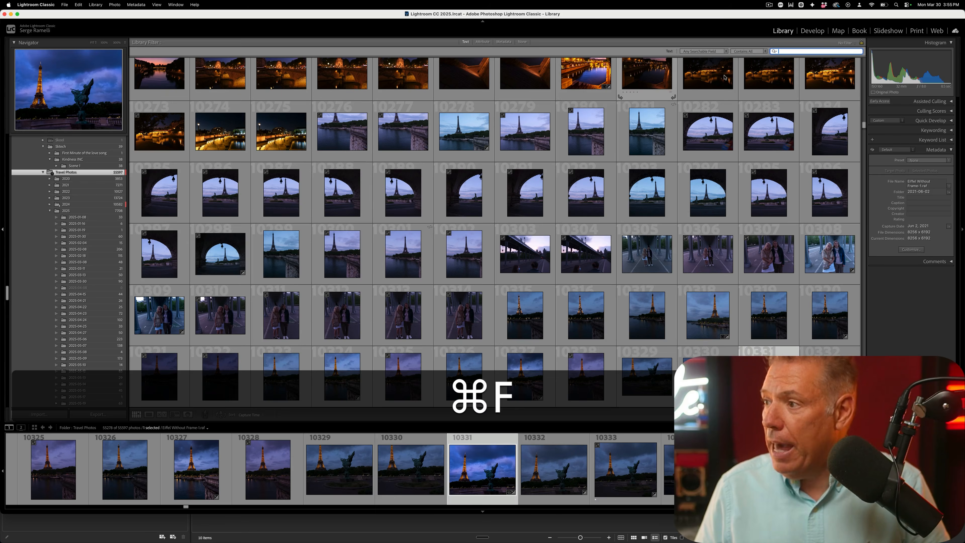
{"action": "type", "text": "ei"}
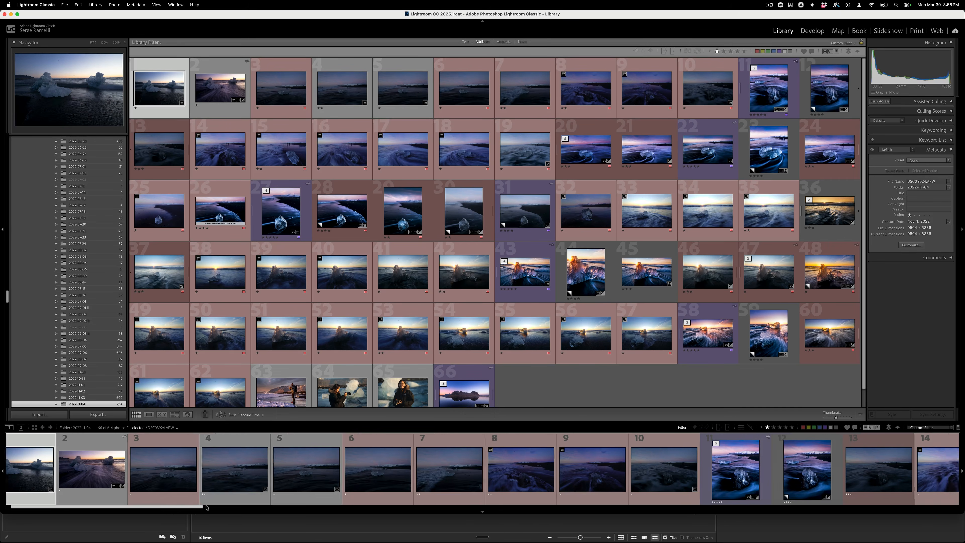
Step: Select the ice block photo untitled-772.arw in the 2022-11-04 folder and show it enlarged
{"action": "scroll", "coordinate": [290, 506], "scroll_direction": "right", "scroll_amount": 5}
{"action": "scroll", "coordinate": [290, 506], "scroll_direction": "right", "scroll_amount": 15}
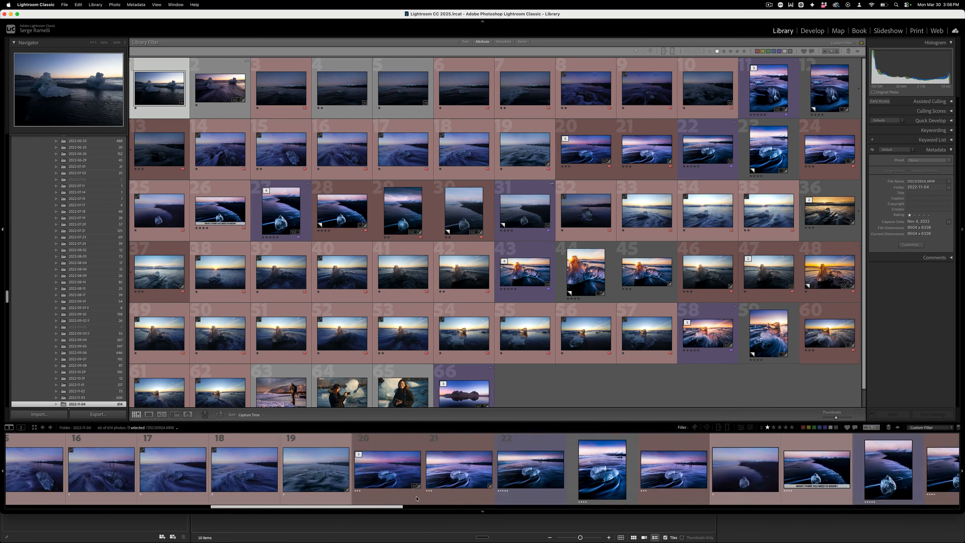
{"action": "left_click", "coordinate": [233, 464]}
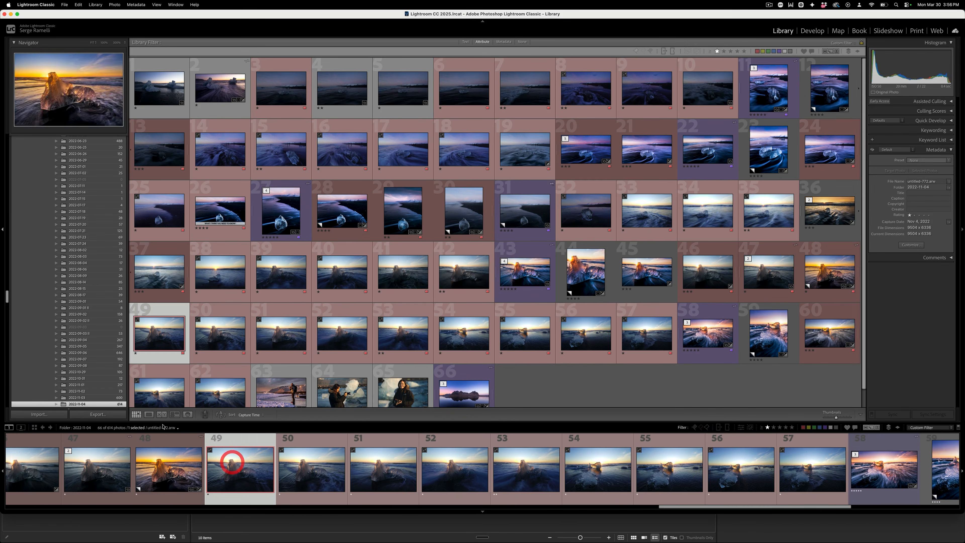
{"action": "left_click", "coordinate": [149, 414]}
Step: View the ice photos that follow untitled-772.arw one by one, and return to untitled-772.arw
{"action": "left_click", "coordinate": [320, 473]}
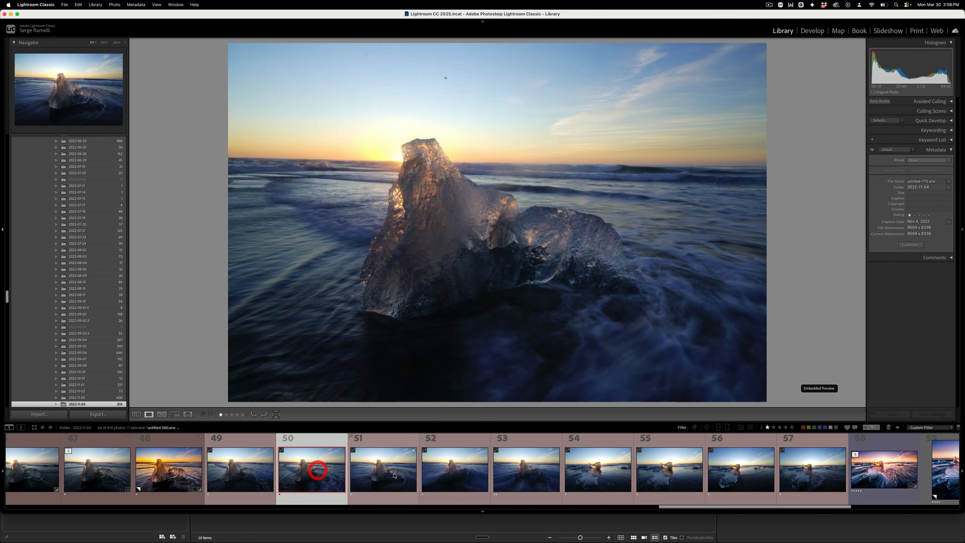
{"action": "left_click", "coordinate": [384, 475]}
{"action": "left_click", "coordinate": [452, 477]}
{"action": "left_click", "coordinate": [512, 478]}
{"action": "left_click", "coordinate": [611, 476]}
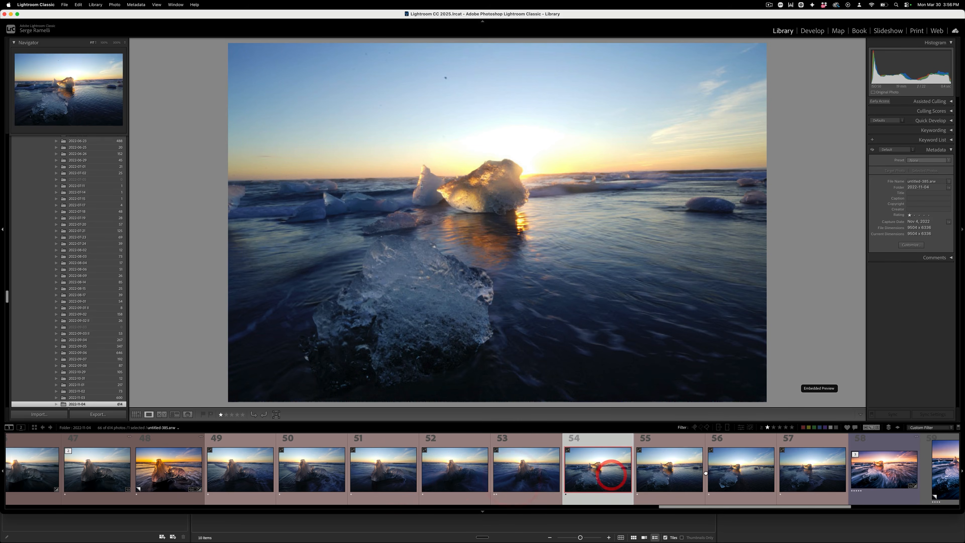
{"action": "left_click", "coordinate": [706, 471]}
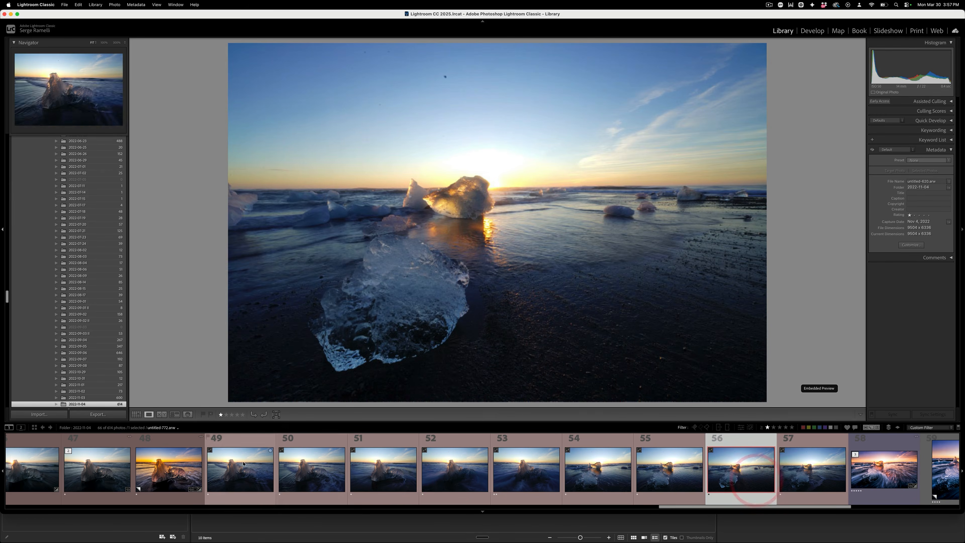
{"action": "left_click", "coordinate": [243, 466]}
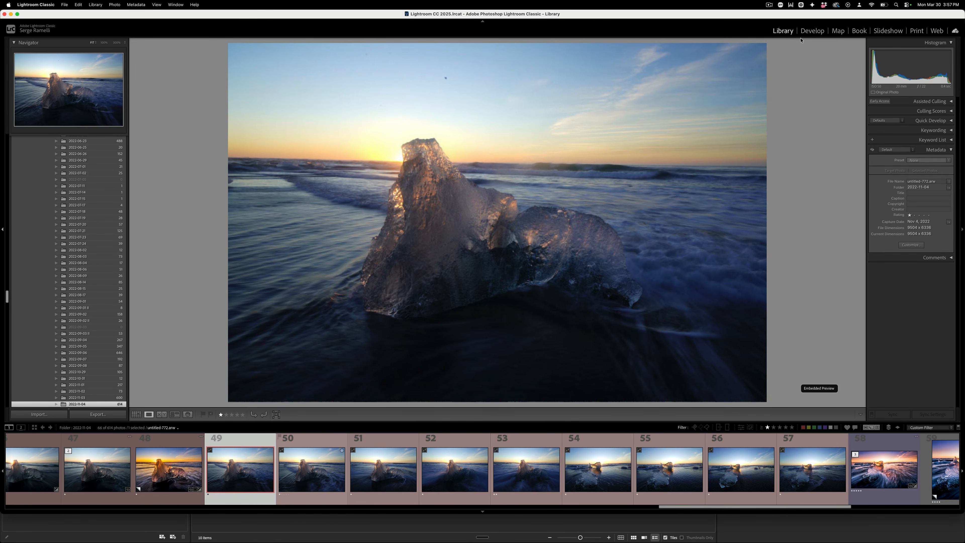
Step: Apply the SUNSET AI landscape preset to untitled-772.arw in Develop and synchronize all its settings to the eight photos after it
{"action": "left_click", "coordinate": [810, 31]}
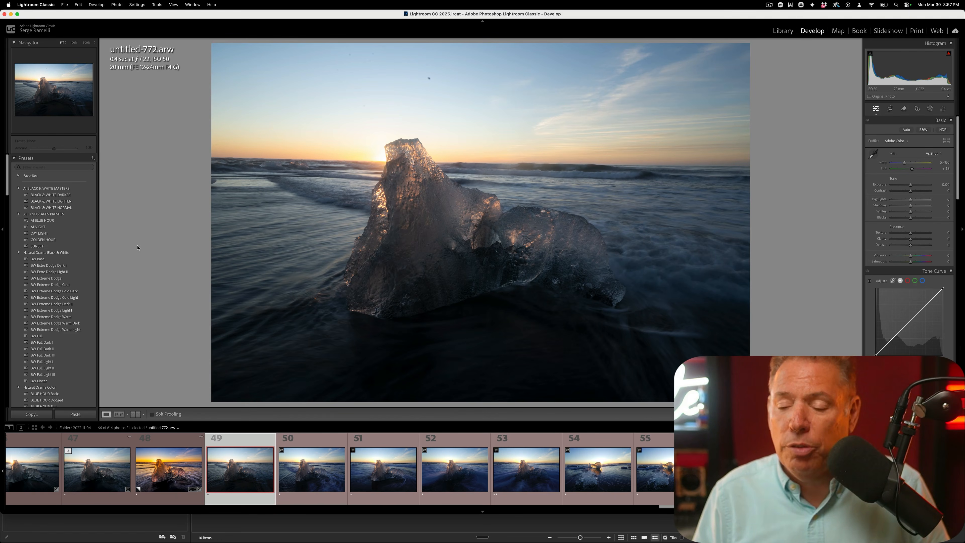
{"action": "left_click", "coordinate": [59, 246]}
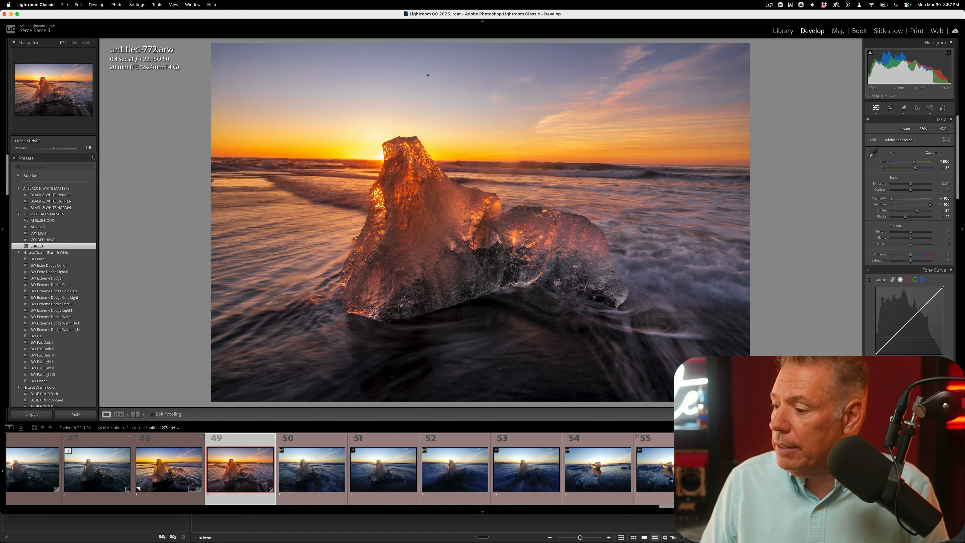
{"action": "left_click", "coordinate": [812, 469], "text": "shift"}
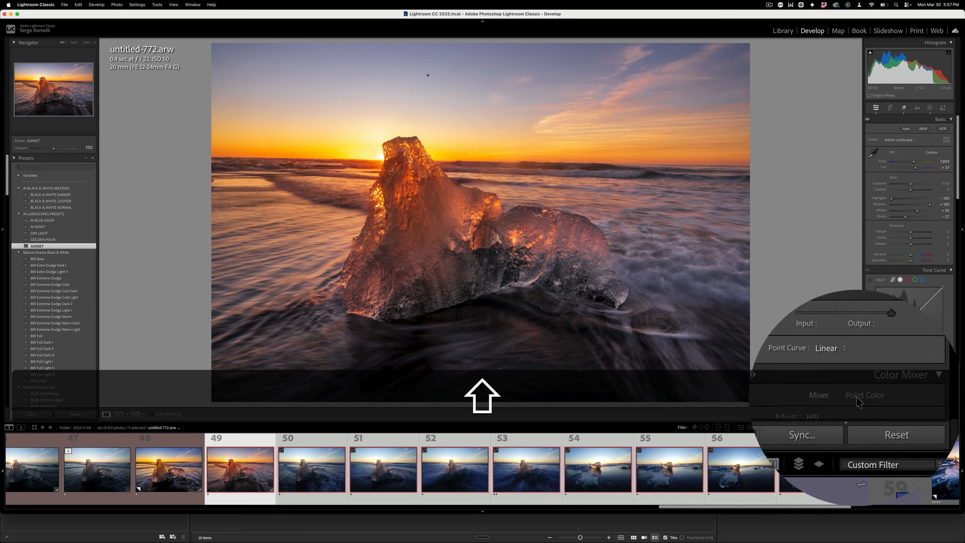
{"action": "left_click", "coordinate": [891, 411]}
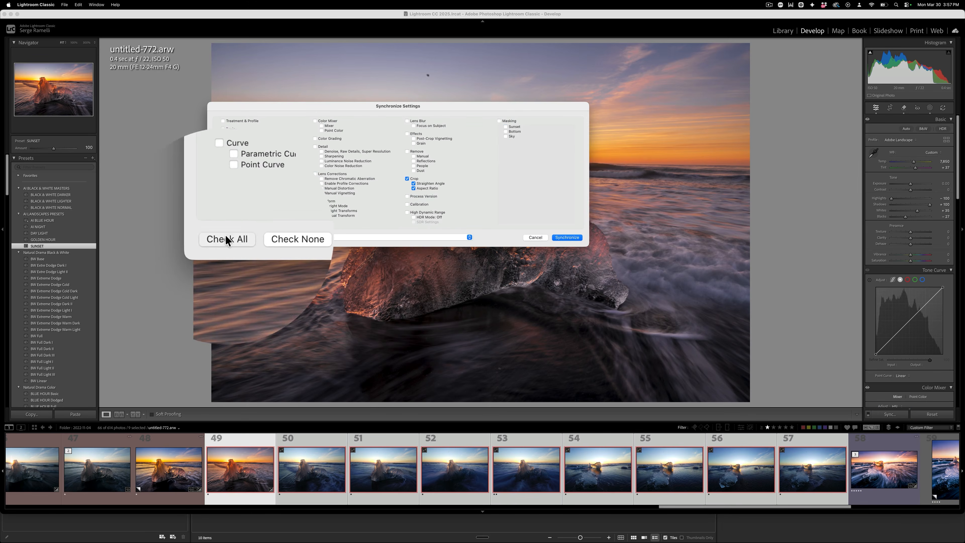
{"action": "left_click", "coordinate": [566, 237]}
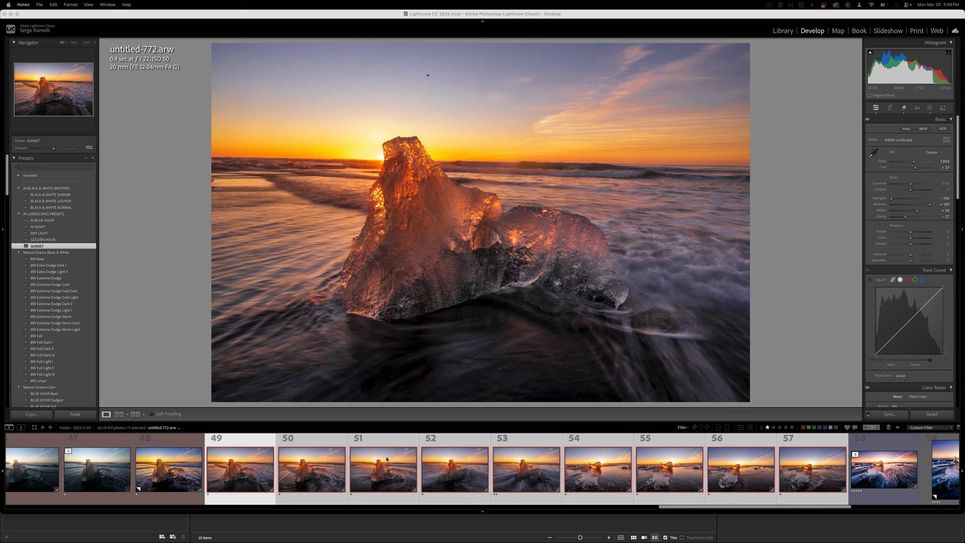
Step: Compare the first four synchronized ice photos in Survey view with all panels hidden
{"action": "left_click", "coordinate": [269, 441]}
{"action": "left_click", "coordinate": [457, 444], "text": "shift"}
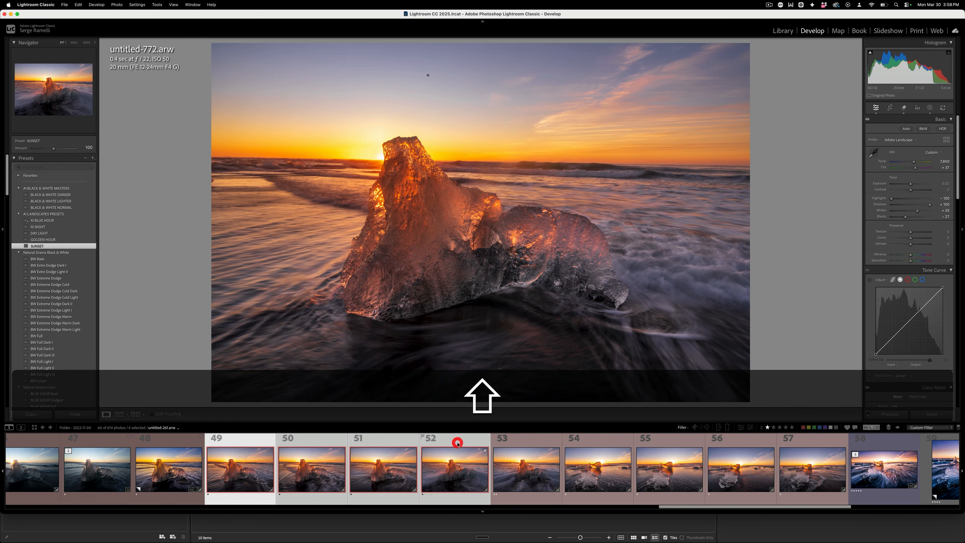
{"action": "key", "text": "n"}
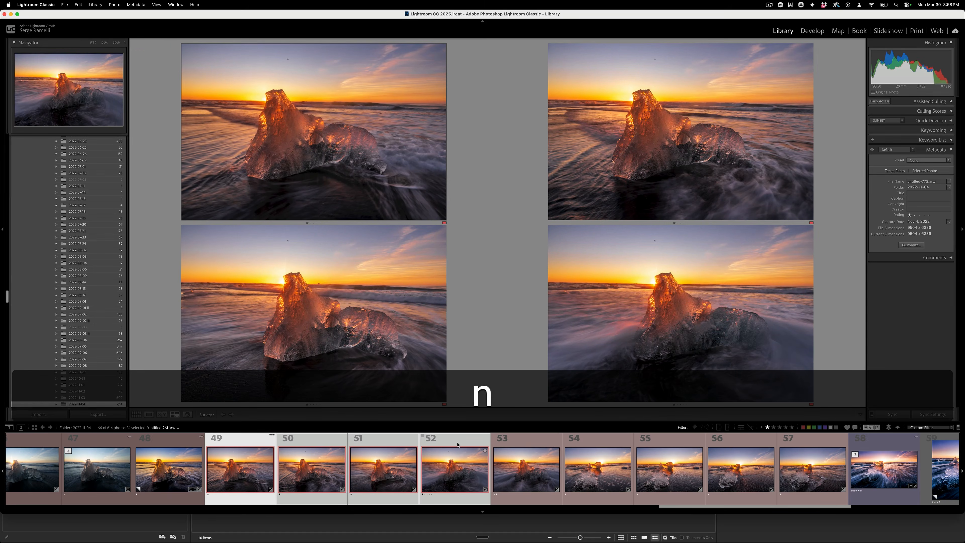
{"action": "key", "text": "shift+Tab"}
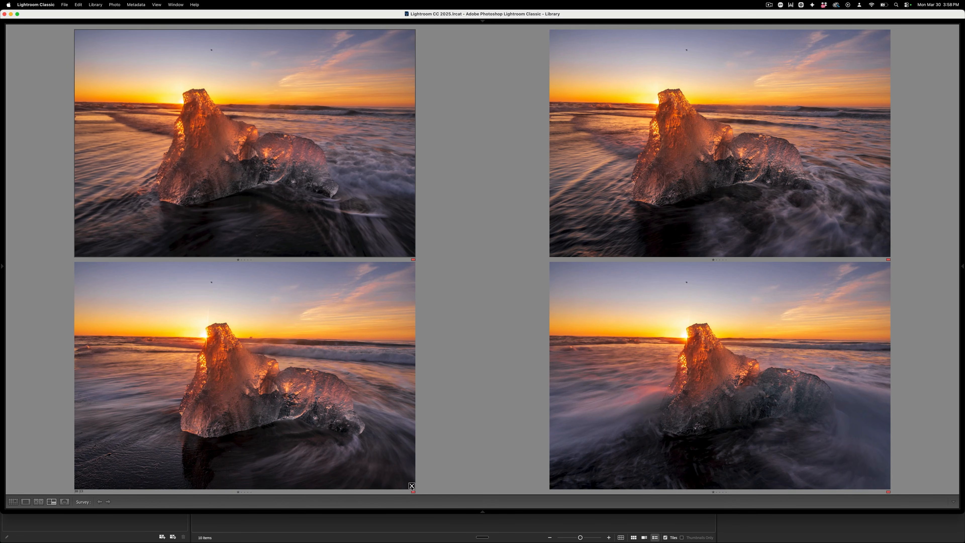
Step: Remove the third photo from the survey, and rate the smooth-water photo below two stars before restoring the panels
{"action": "left_click", "coordinate": [411, 486]}
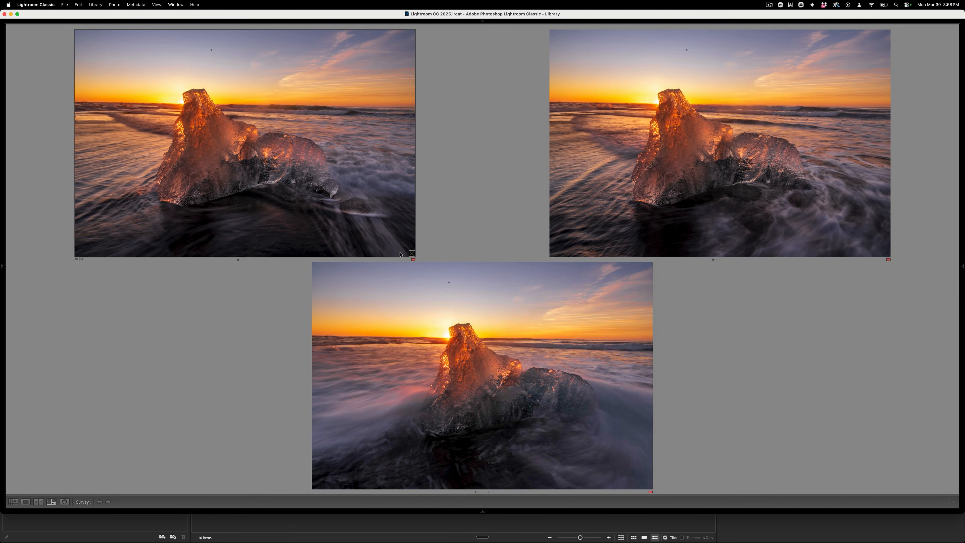
{"action": "key", "text": "2"}
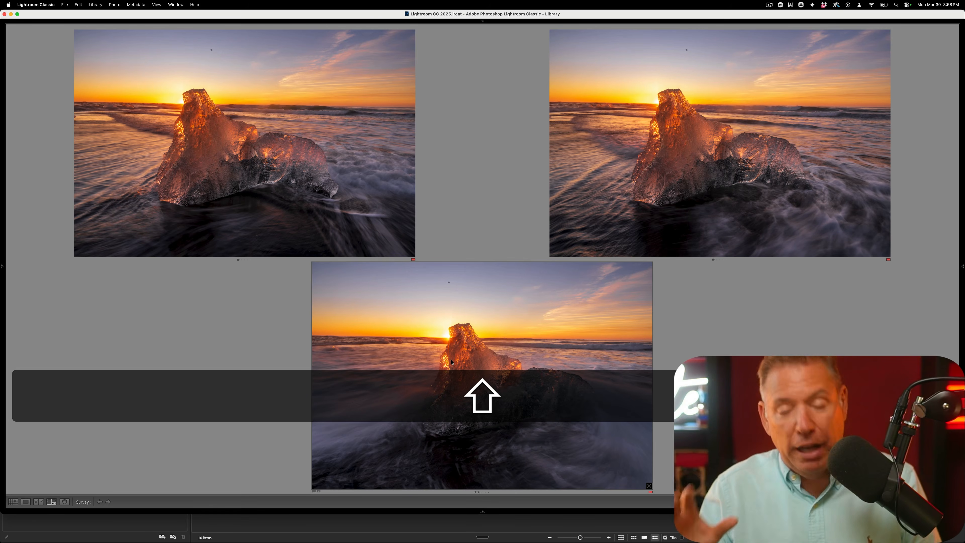
{"action": "key", "text": "shift+Tab"}
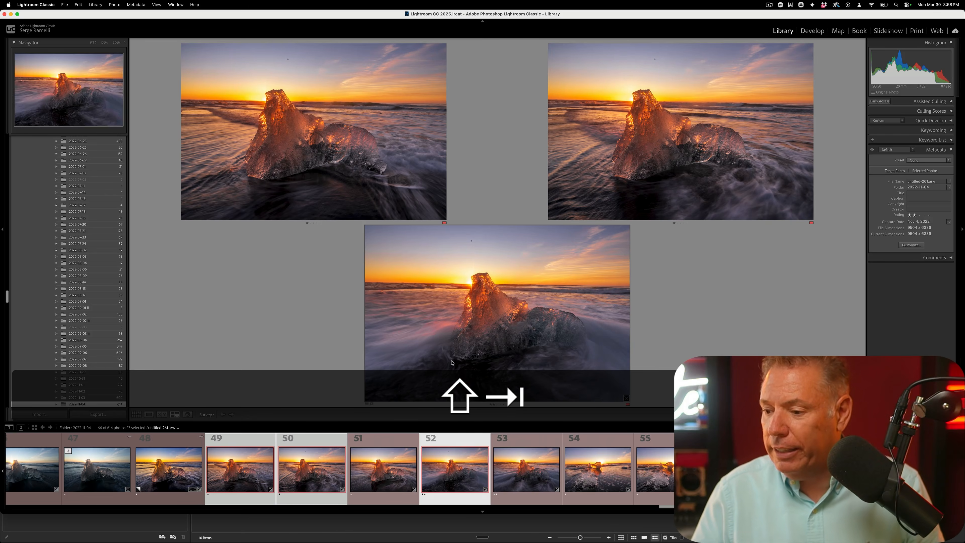
Step: Select photo 53 of the ice series and extend the selection by the three photos after it
{"action": "left_click", "coordinate": [545, 449]}
{"action": "key", "text": "shift+Right"}
{"action": "key", "text": "shift+Right"}
{"action": "key", "text": "shift+Right"}
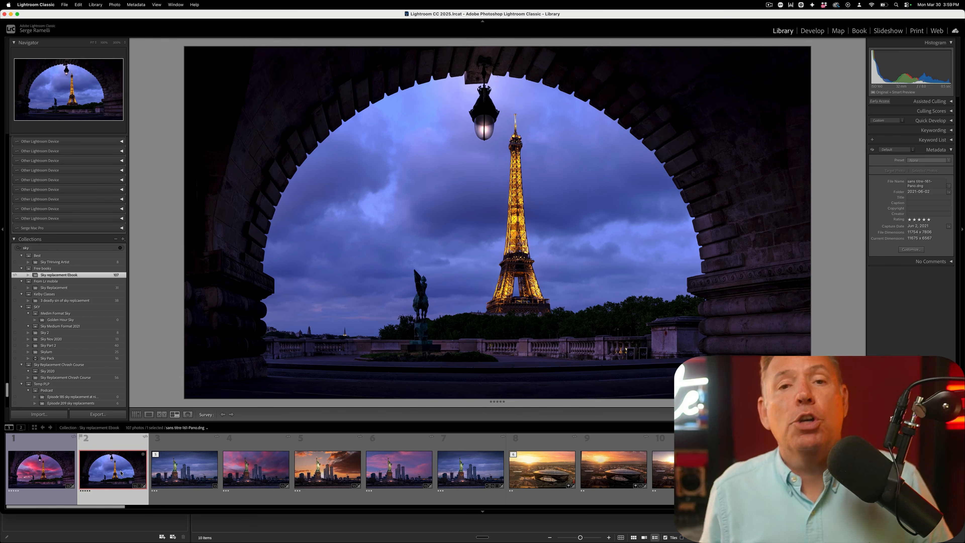
Step: View the pink-sky version of the Eiffel Tower photo in the Sky replacement Ebook collection
{"action": "left_click", "coordinate": [43, 466]}
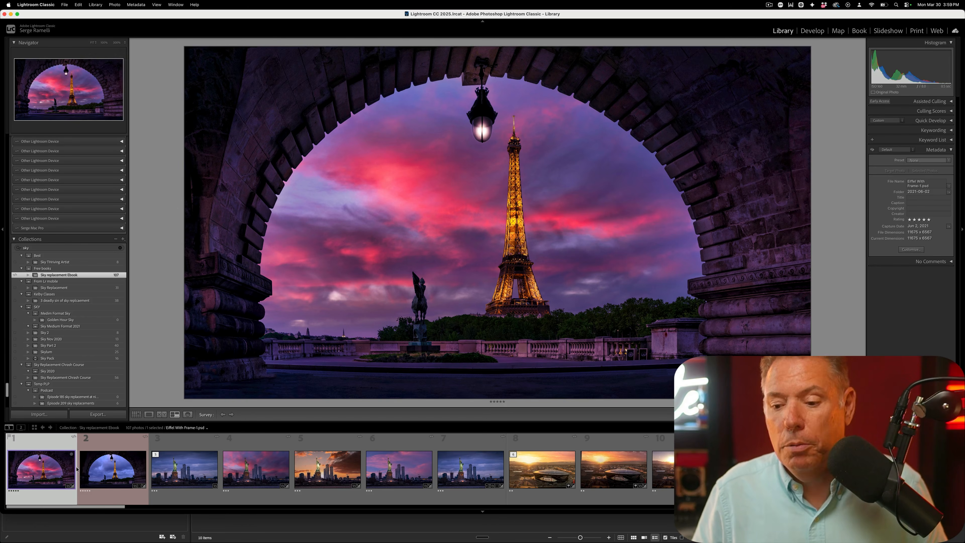
Step: Send the blue-hour version of the Eiffel Tower arch photo to Adobe Photoshop 2026 for editing
{"action": "left_click", "coordinate": [104, 441]}
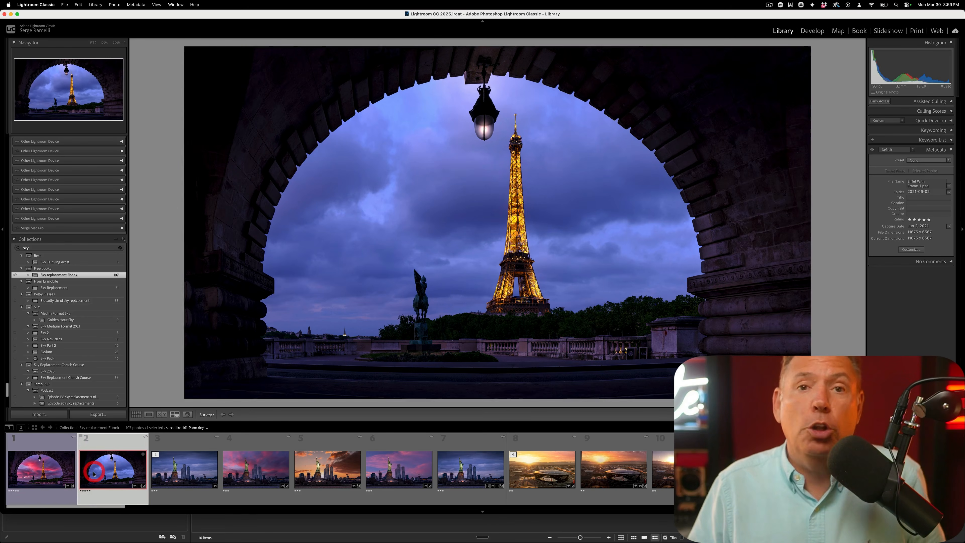
{"action": "right_click", "coordinate": [105, 441]}
{"action": "mouse_move", "coordinate": [139, 335]}
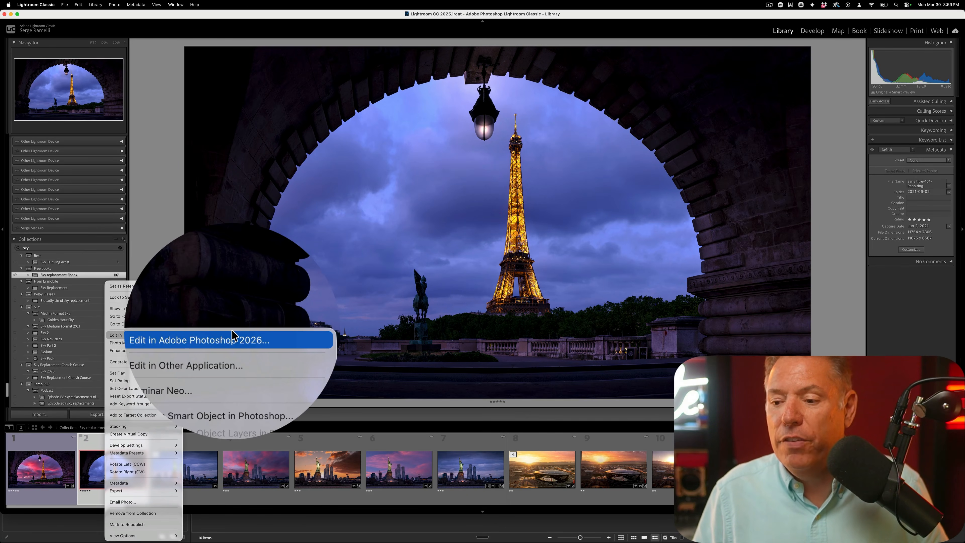
{"action": "left_click", "coordinate": [232, 332]}
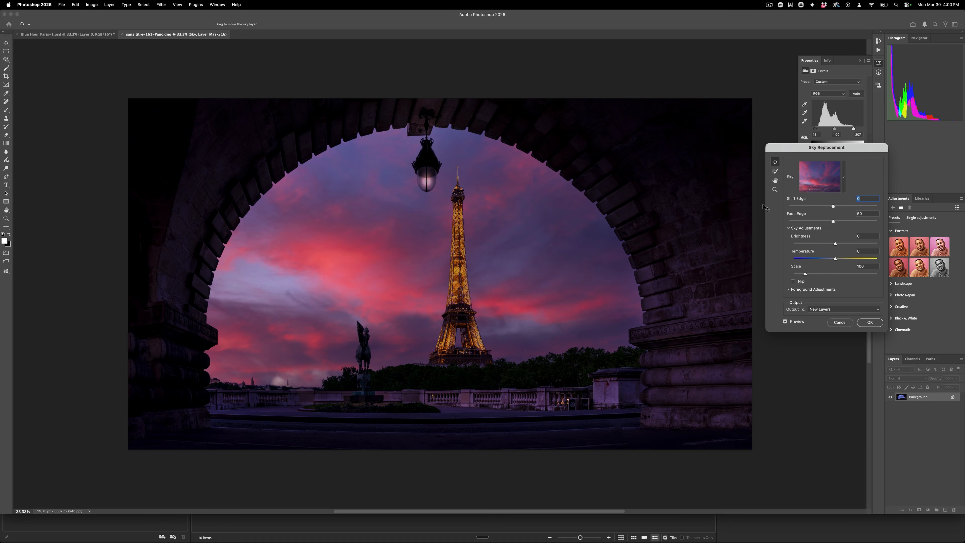
Step: Preview pink and purple sunset skies in Sky Replacement, and choose the dark night sky with the moon
{"action": "left_click", "coordinate": [810, 183]}
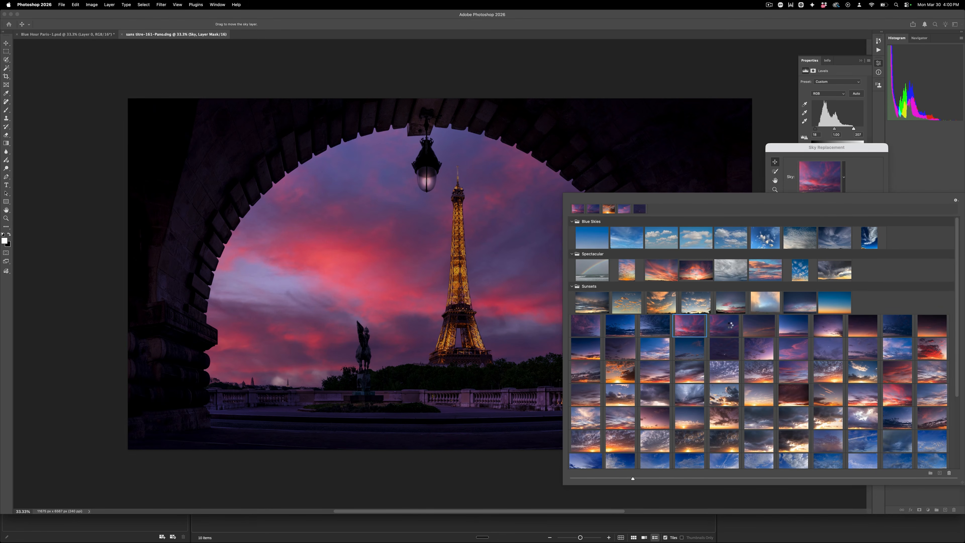
{"action": "key", "text": "Right"}
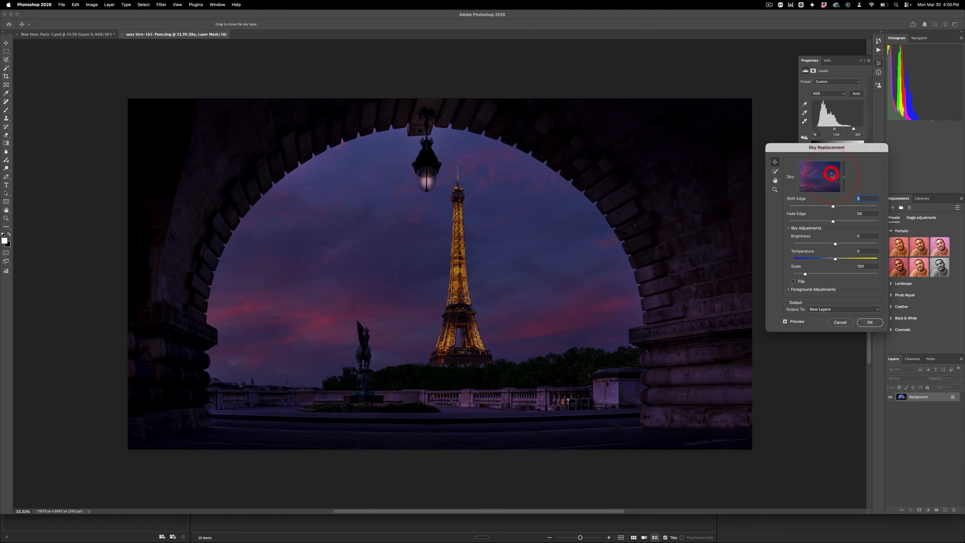
{"action": "left_click", "coordinate": [832, 174]}
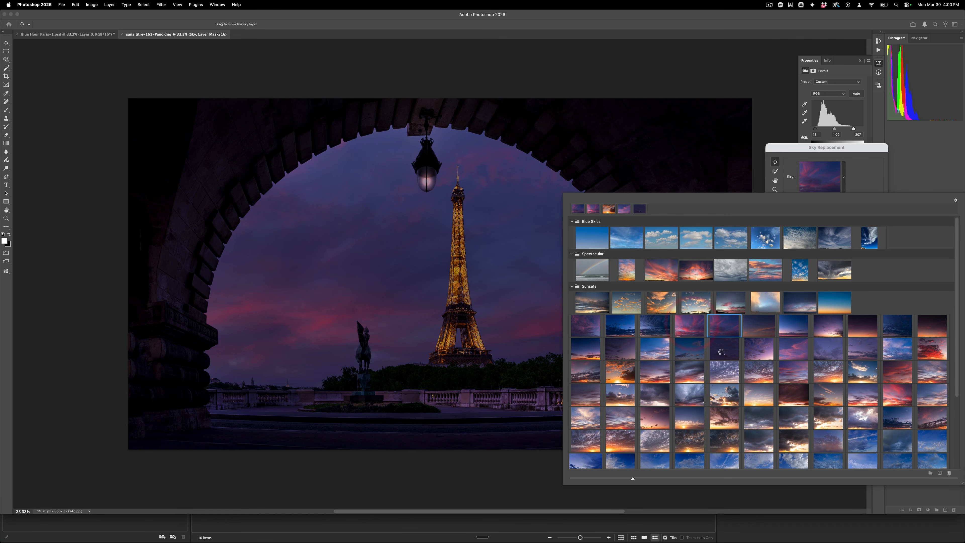
{"action": "key", "text": "Left"}
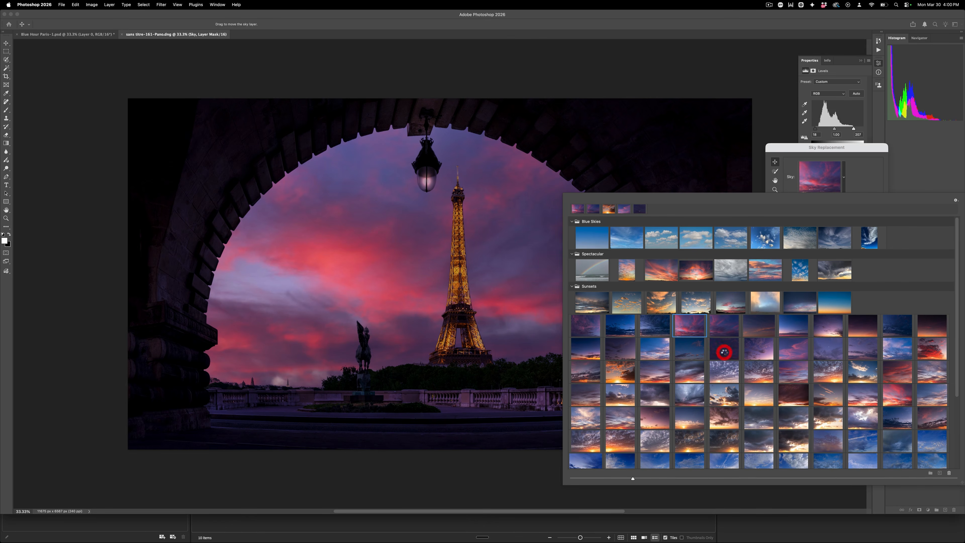
{"action": "left_click", "coordinate": [725, 352]}
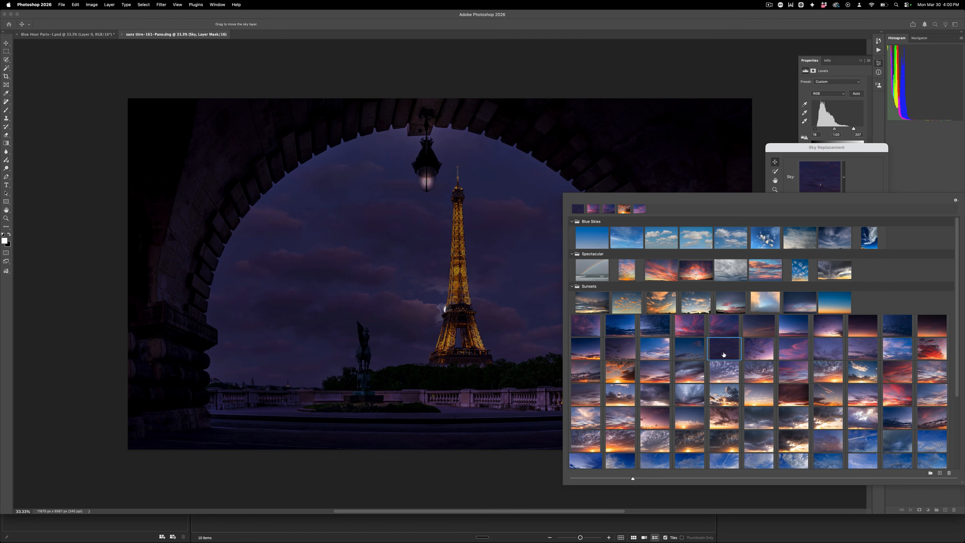
{"action": "left_click", "coordinate": [804, 184]}
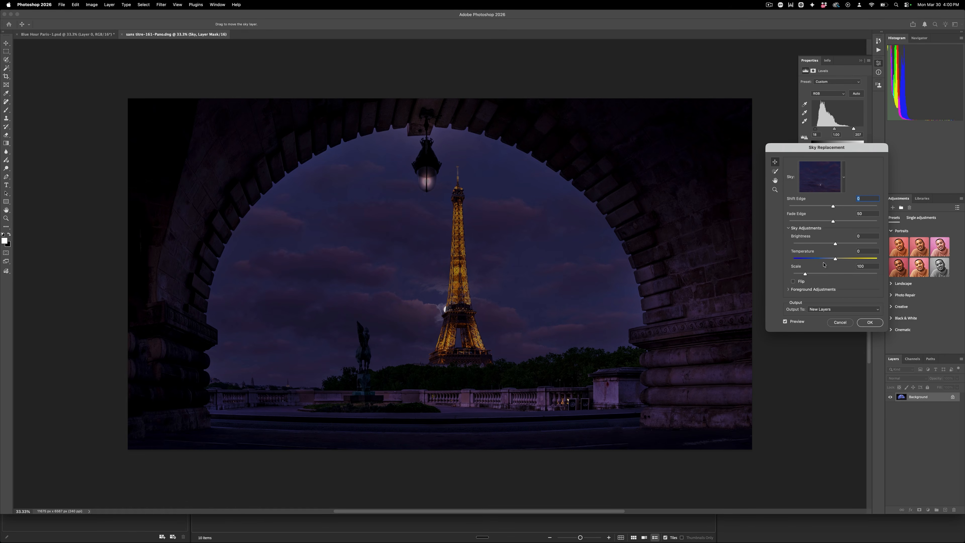
Step: Set the replacement sky's scale to 150, place the moon between the statue and the Eiffel Tower, and apply the sky
{"action": "left_click", "coordinate": [818, 275]}
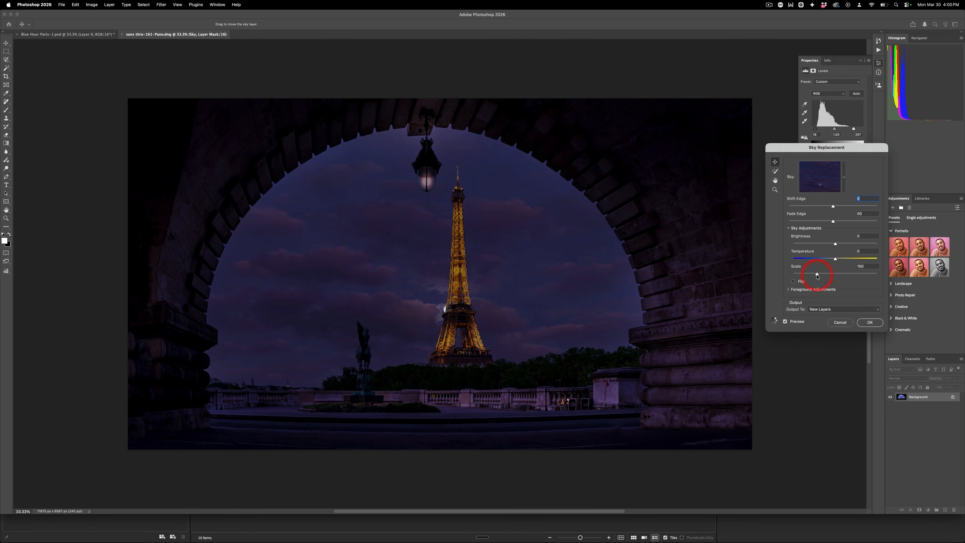
{"action": "left_click_drag", "start_coordinate": [482, 287], "coordinate": [453, 266]}
{"action": "left_click", "coordinate": [709, 313]}
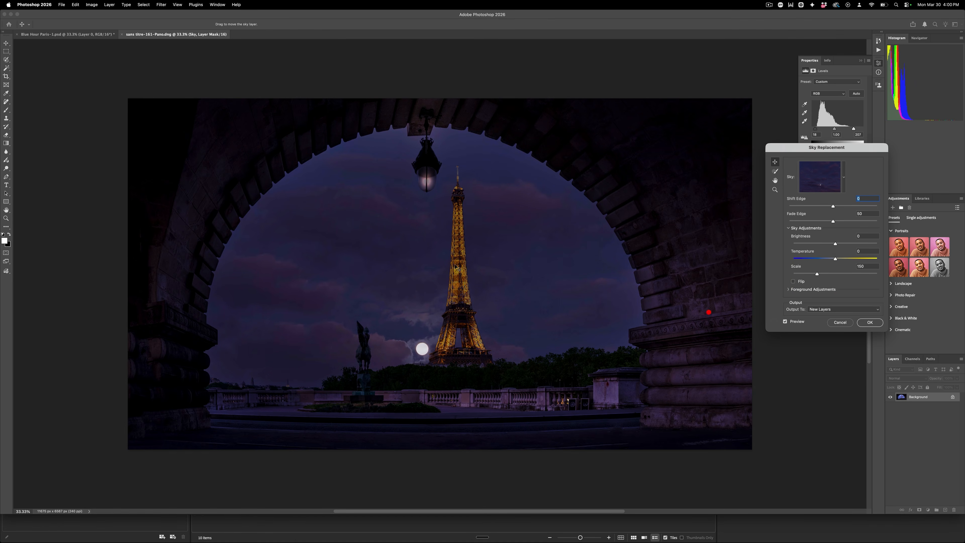
{"action": "left_click", "coordinate": [868, 323]}
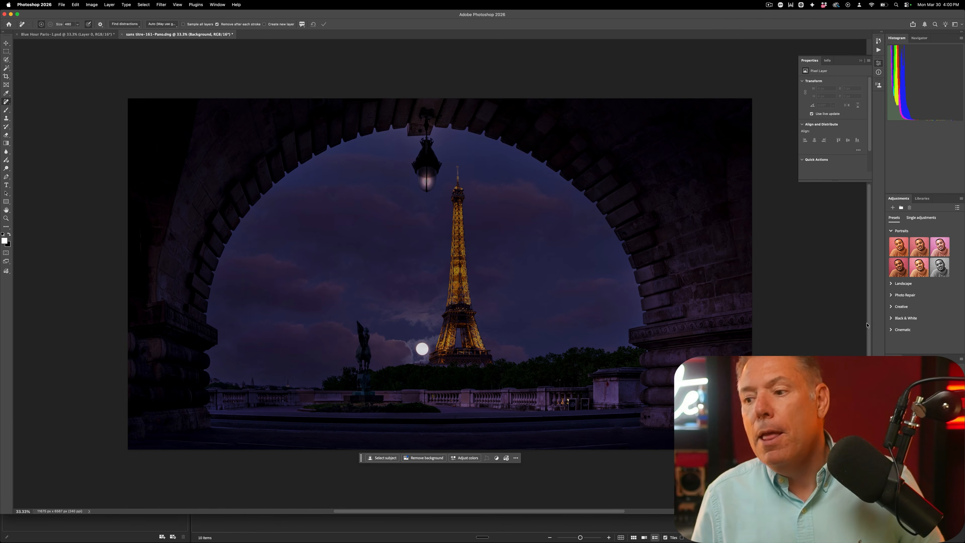
Step: Switch to Lightroom Classic and send the four-star portrait untitled-42.arw to Adobe Photoshop 2026 for editing
{"action": "key", "text": "super+Tab"}
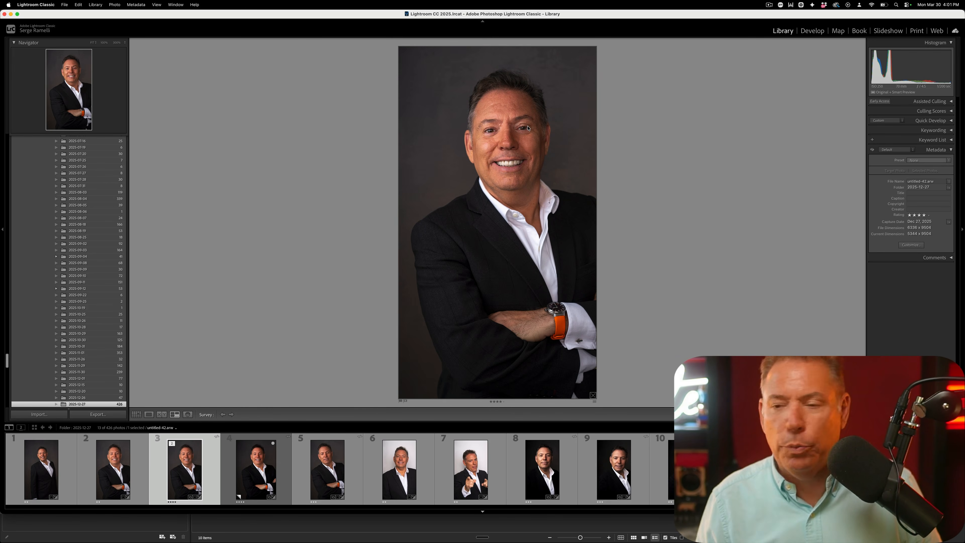
{"action": "right_click", "coordinate": [190, 480]}
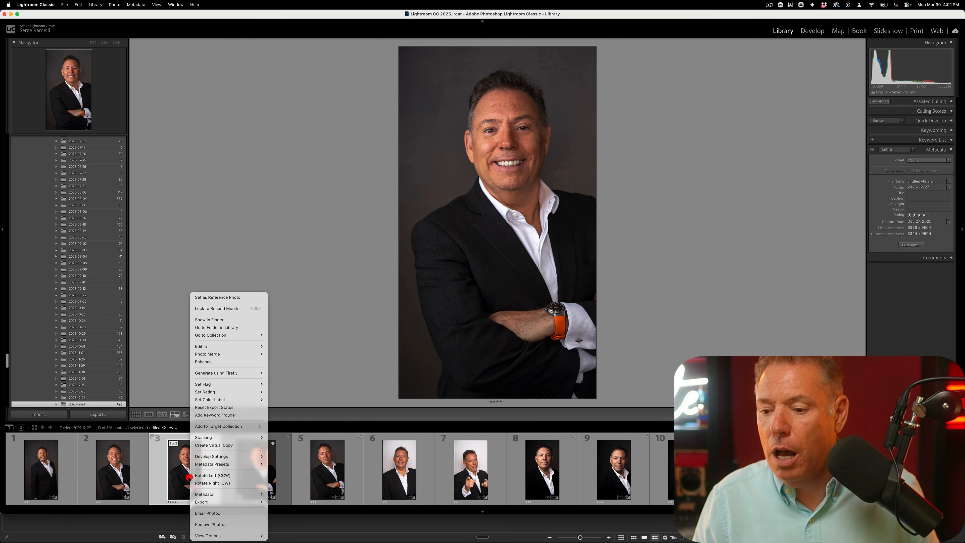
{"action": "mouse_move", "coordinate": [229, 345]}
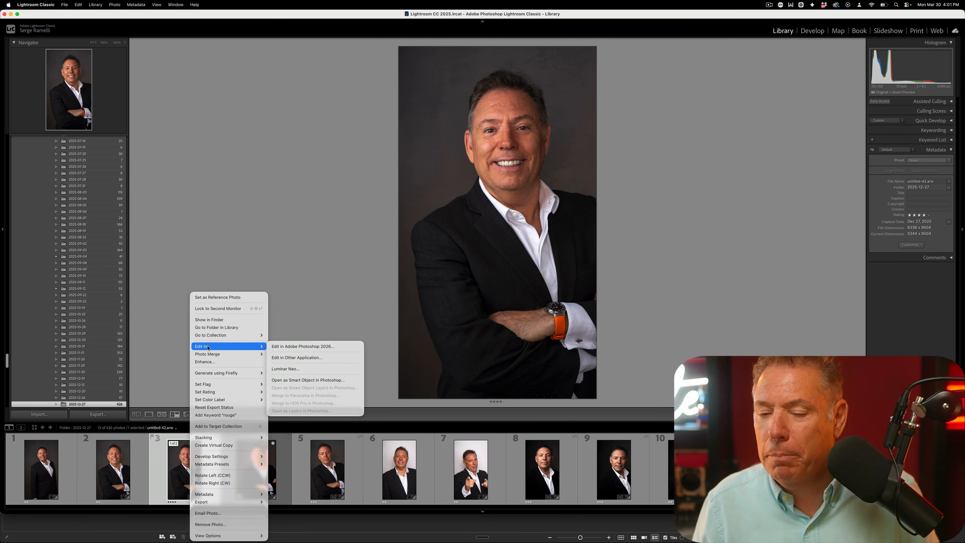
{"action": "left_click", "coordinate": [302, 346]}
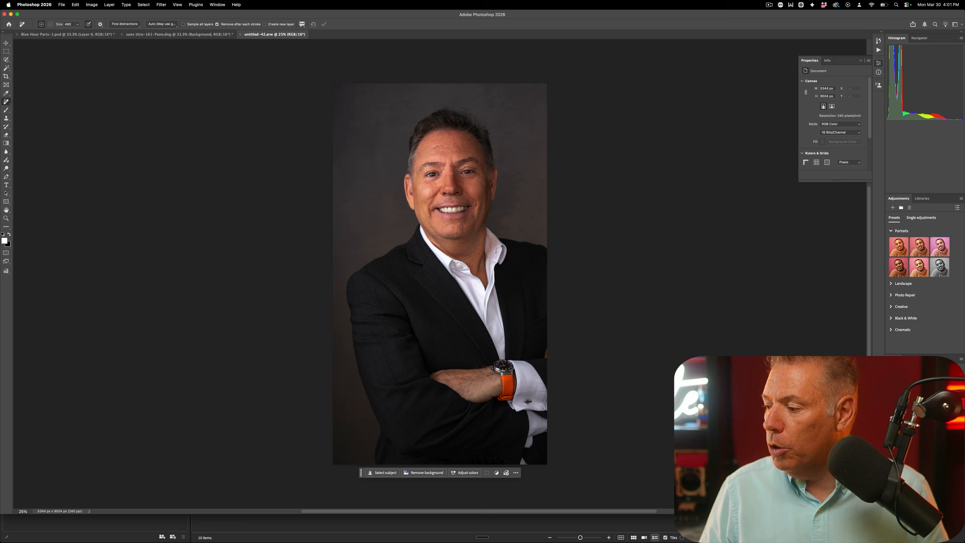
Step: Duplicate the portrait's background layer and start downloading the Skin Smoothing neural filter for it
{"action": "key", "text": "ctrl+j"}
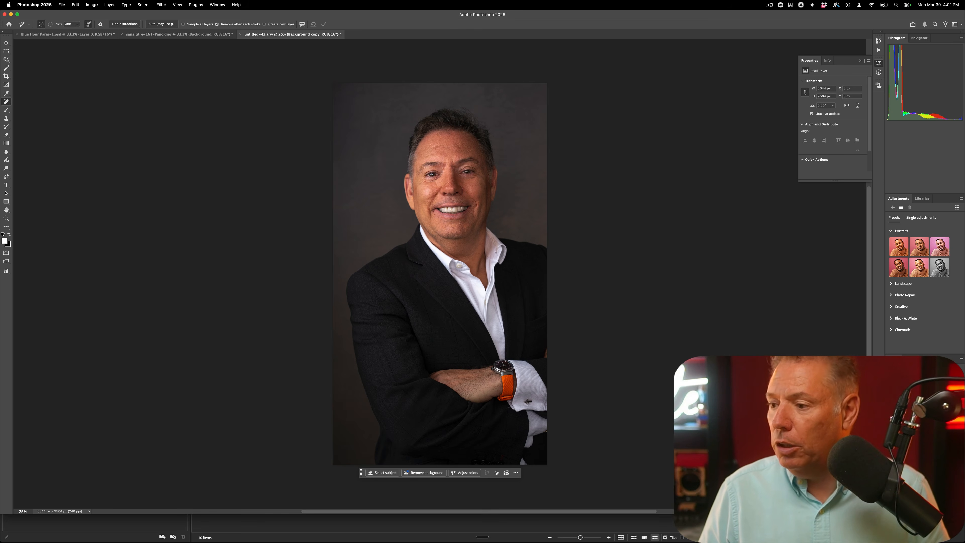
{"action": "left_click", "coordinate": [161, 5]}
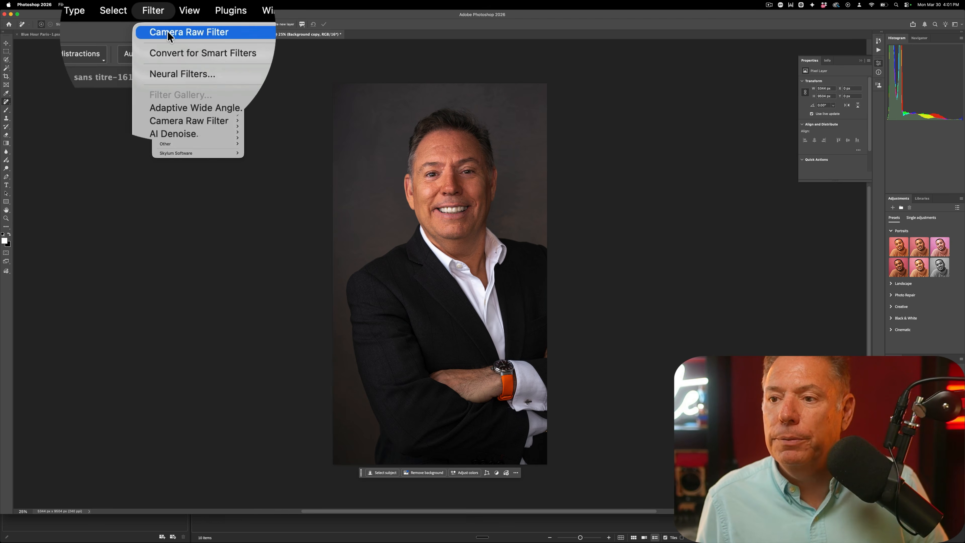
{"action": "left_click", "coordinate": [174, 78]}
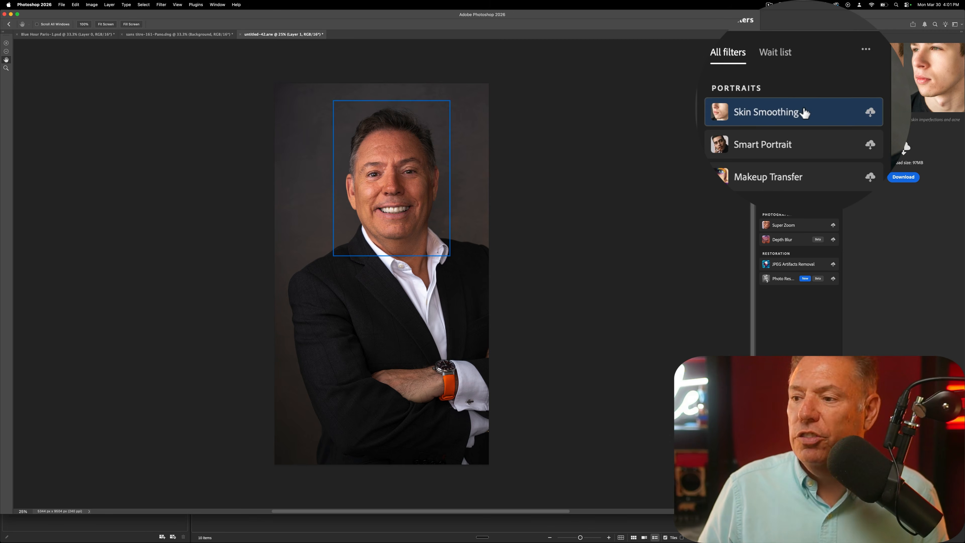
{"action": "left_click", "coordinate": [903, 177]}
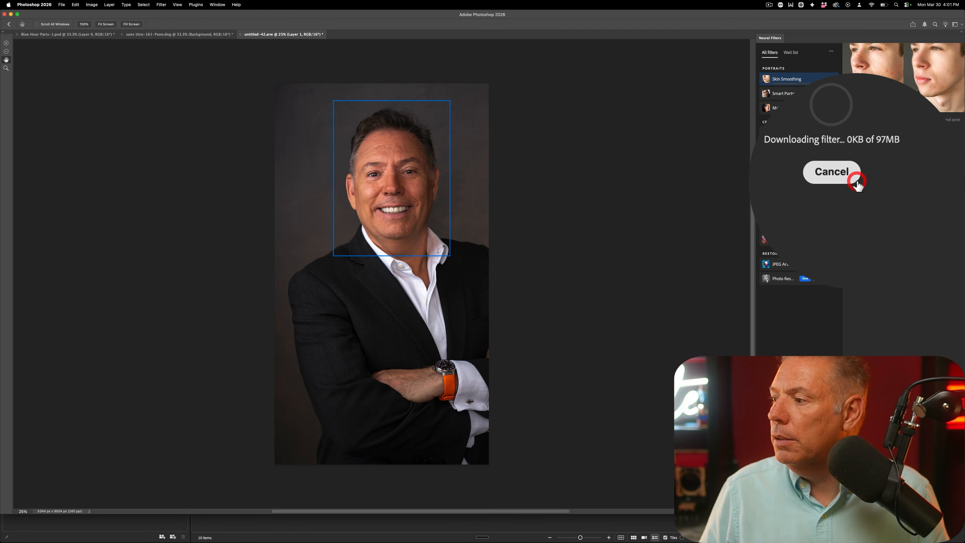